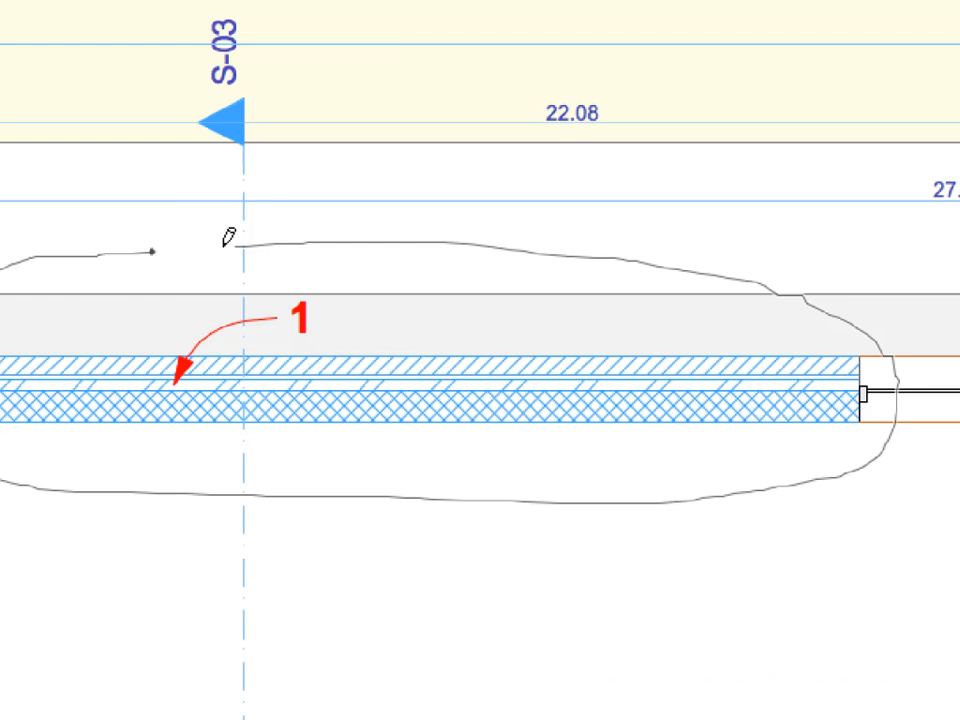
Circle the external wall with a freehand correction and place the tag "Modify external walls, see MarkUp comments for details!" on the plan
left_click_drag(227, 236, 154, 244)
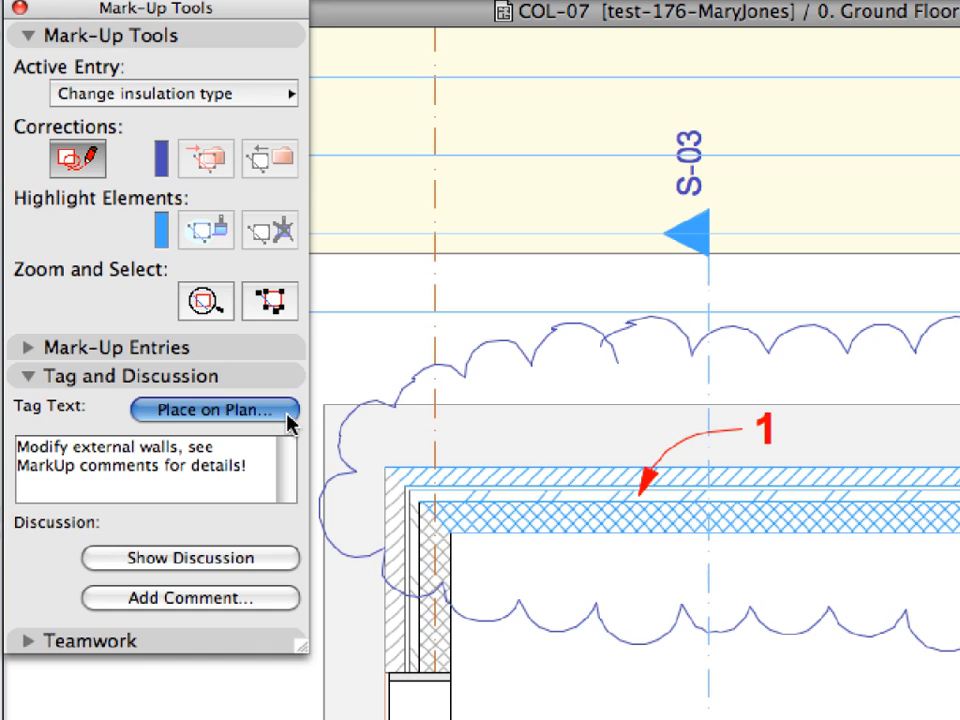
left_click(288, 421)
left_click(573, 550)
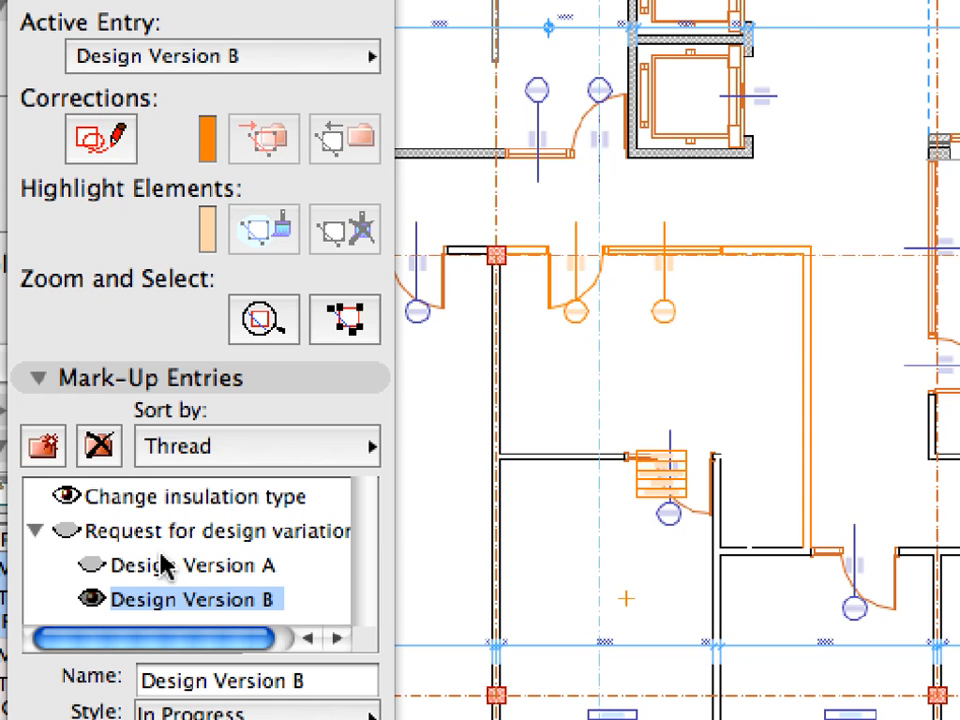
Hide the Design Version B mark-up entry on the floor plan
left_click(94, 597)
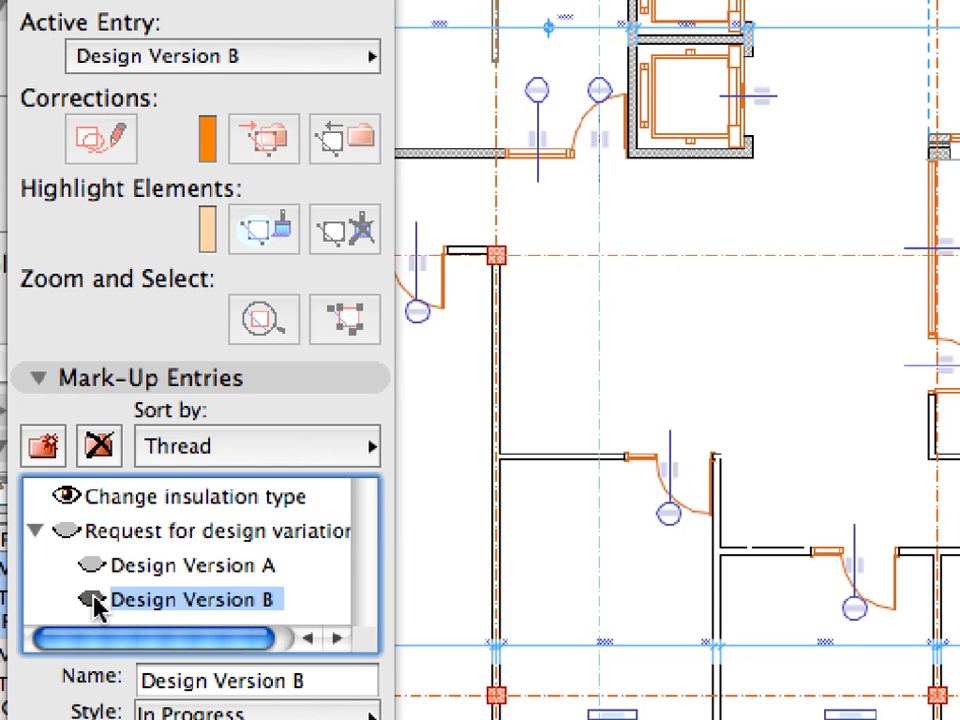
left_click(93, 599)
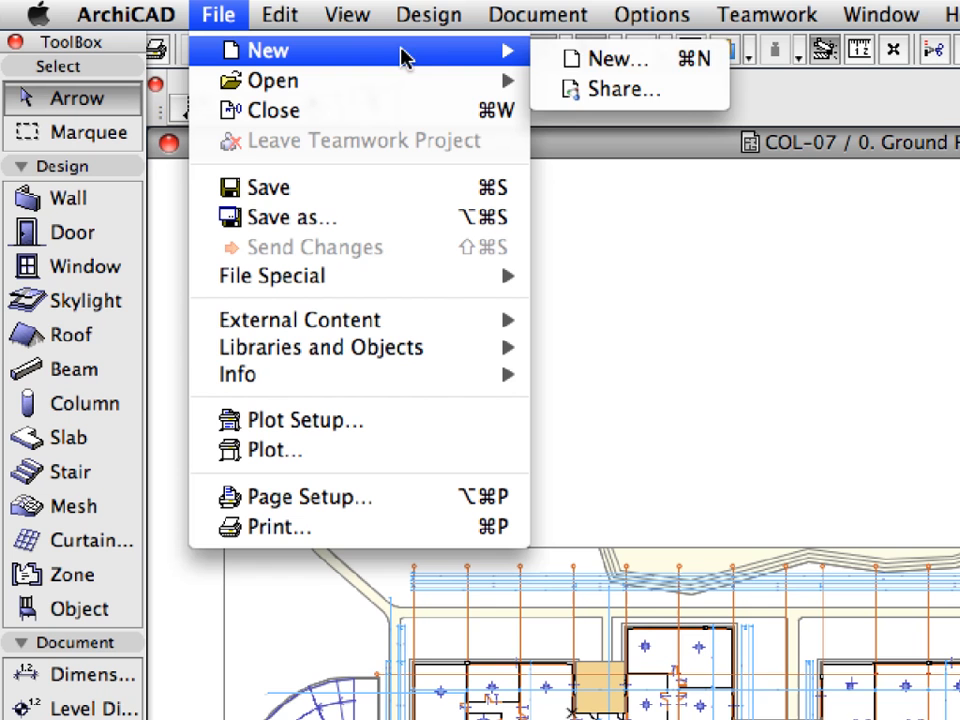
Open the sharing settings of the COL-07 project and confirm joining the COL-07 Teamwork project
left_click(686, 107)
left_click(586, 158)
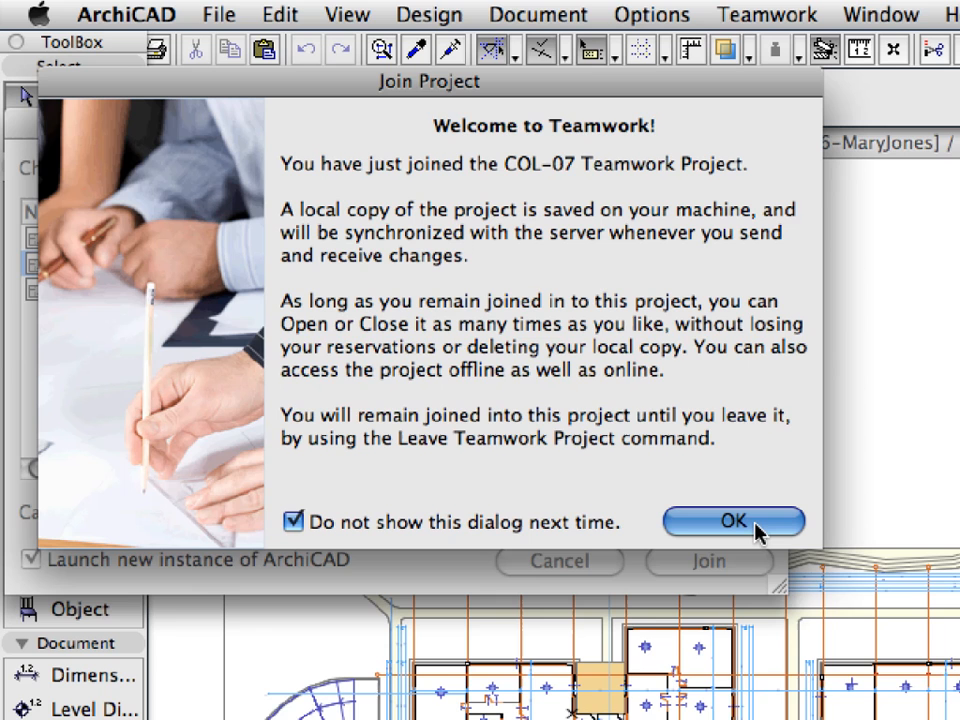
left_click(757, 532)
Check the BIM Server's status and turn on launching a new ArchiCAD instance for the Teamwork project
mouse_move(830, 25)
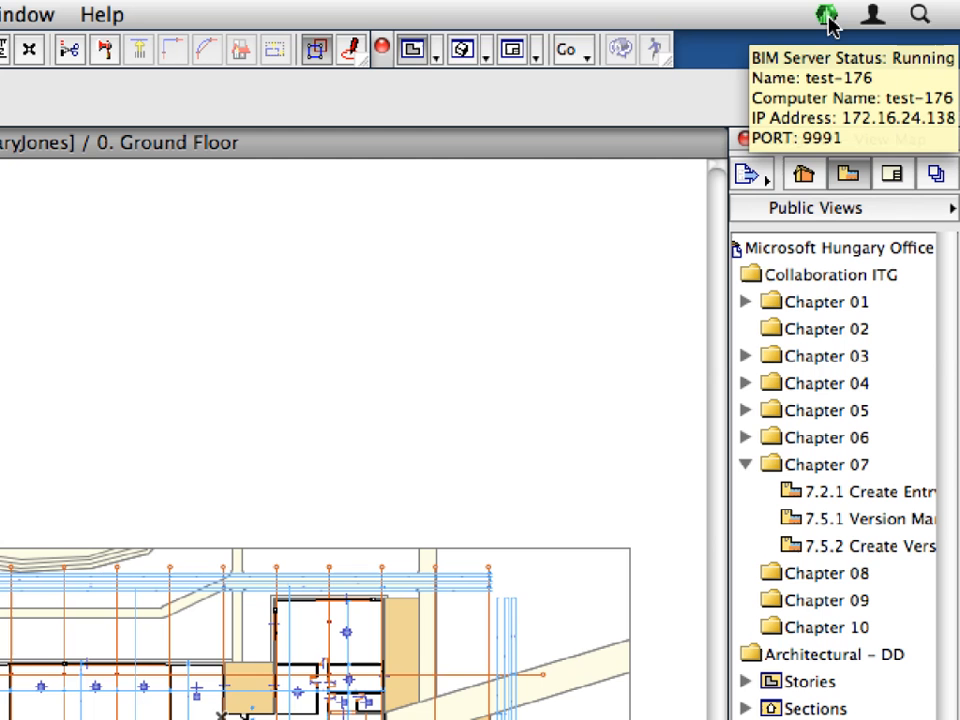
left_click(828, 20)
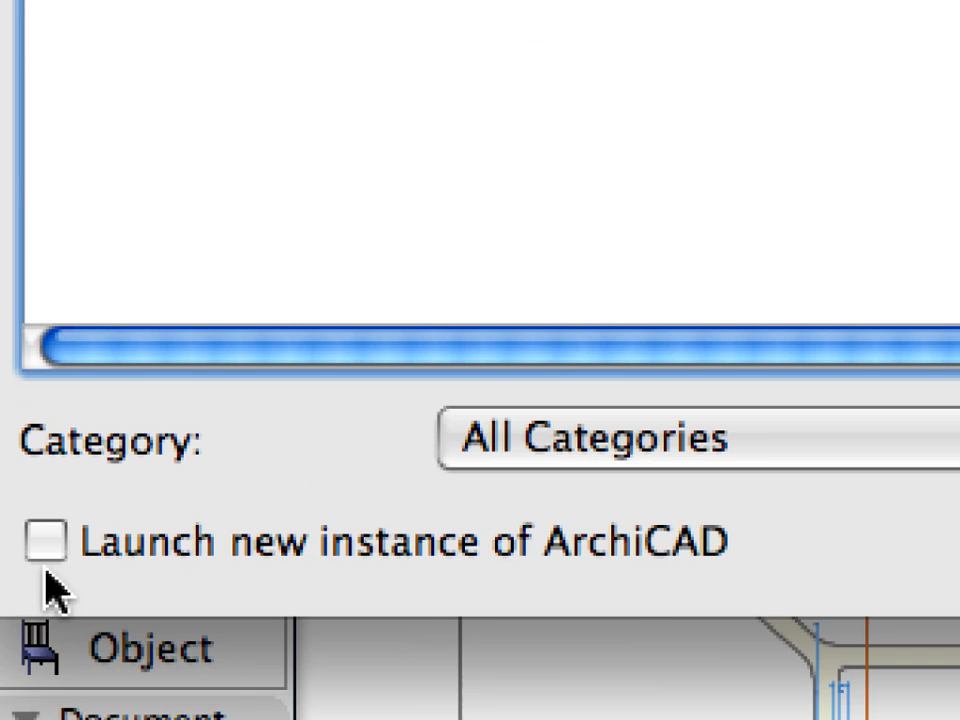
left_click(47, 540)
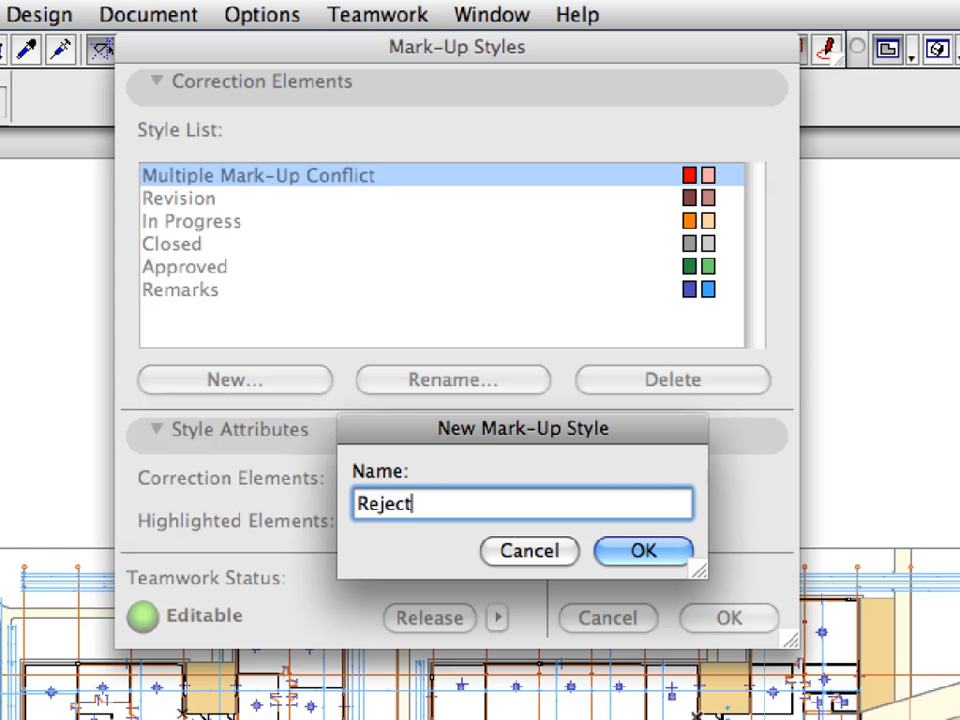
Name the new mark-up style Rejected
type("ed")
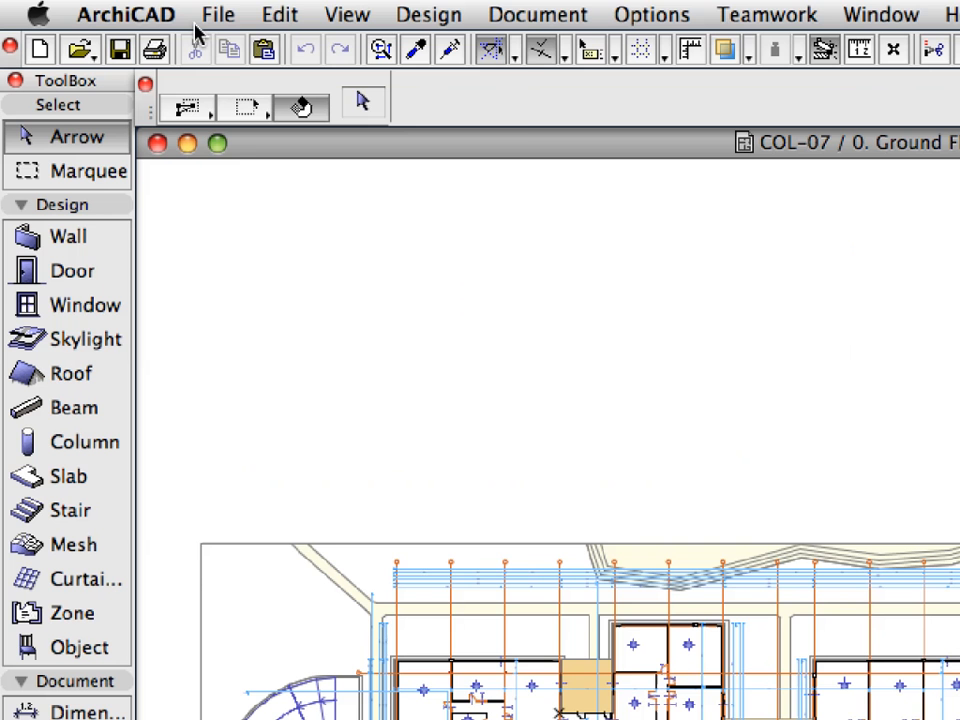
Open the sharing settings for the COL-07 project and review the list of available server users
left_click(112, 9)
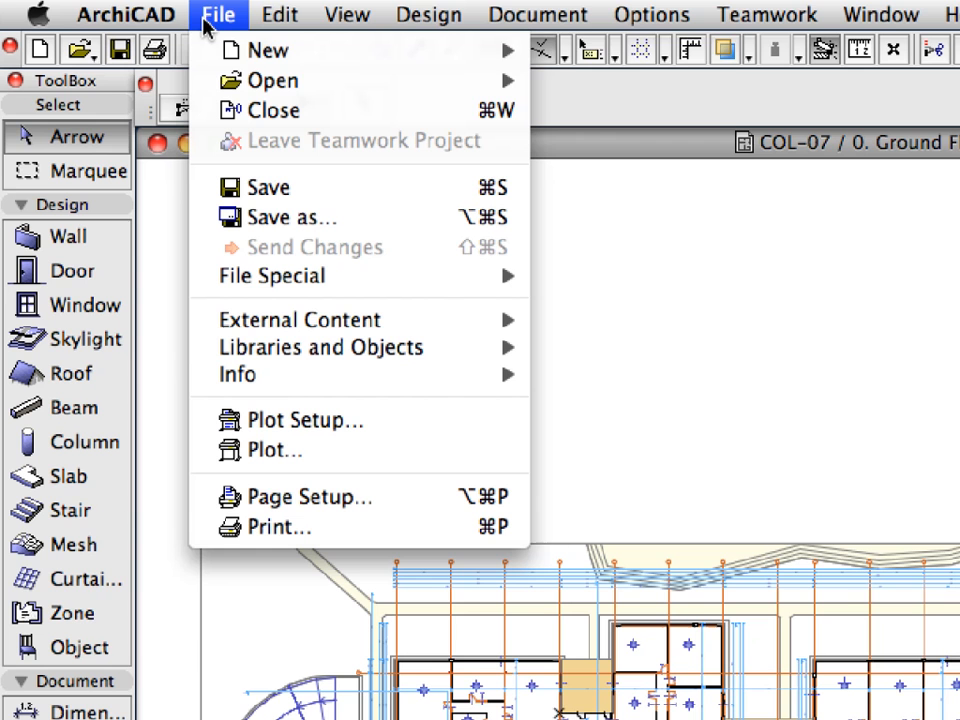
mouse_move(317, 49)
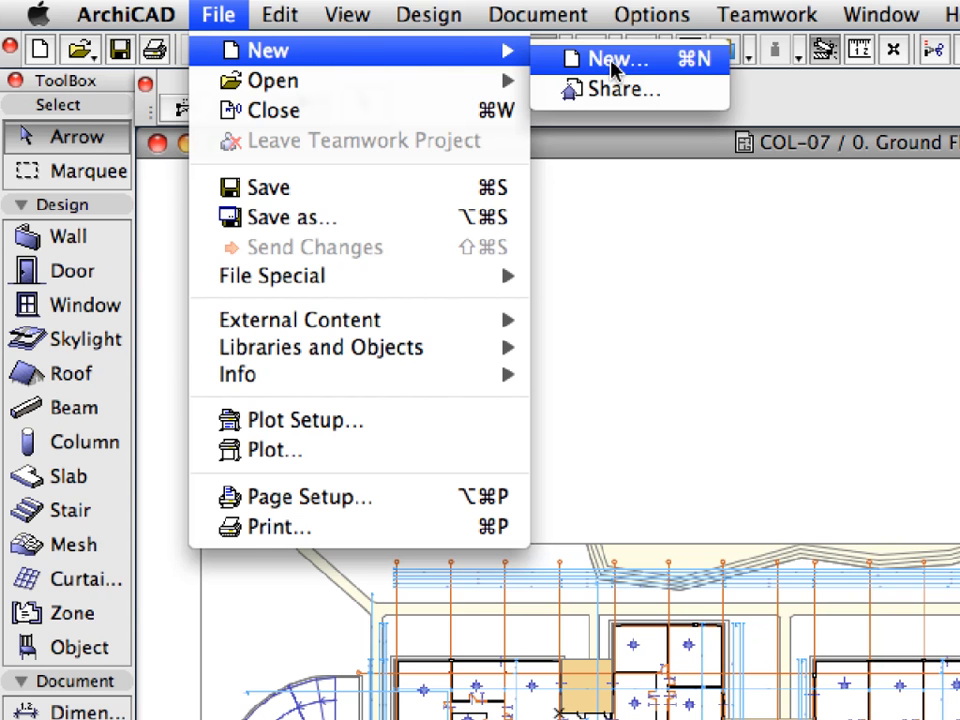
left_click(686, 99)
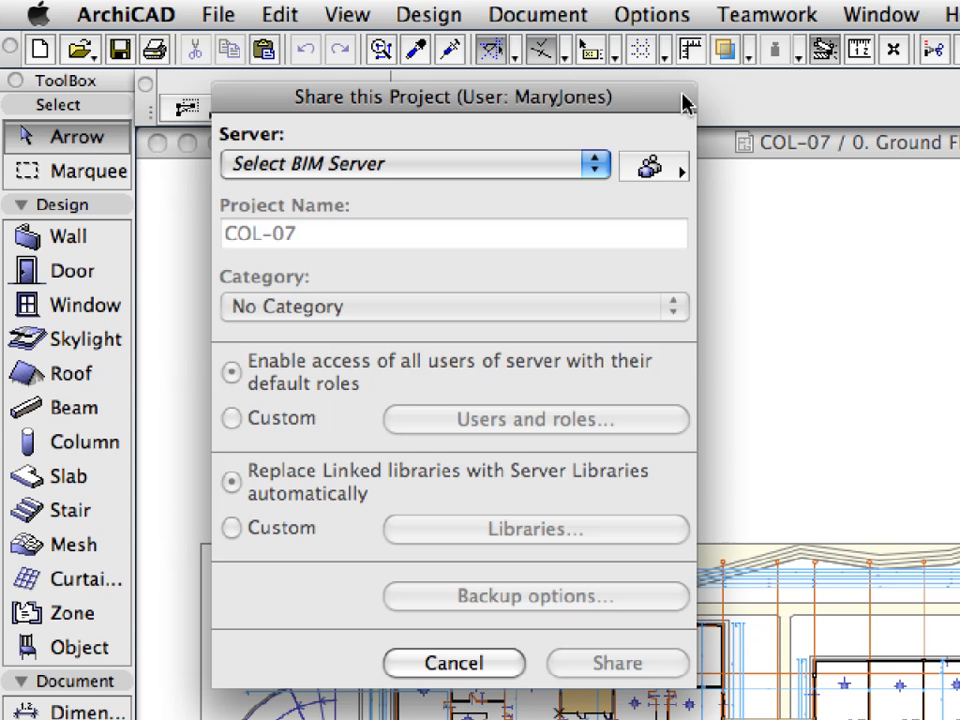
left_click(675, 168)
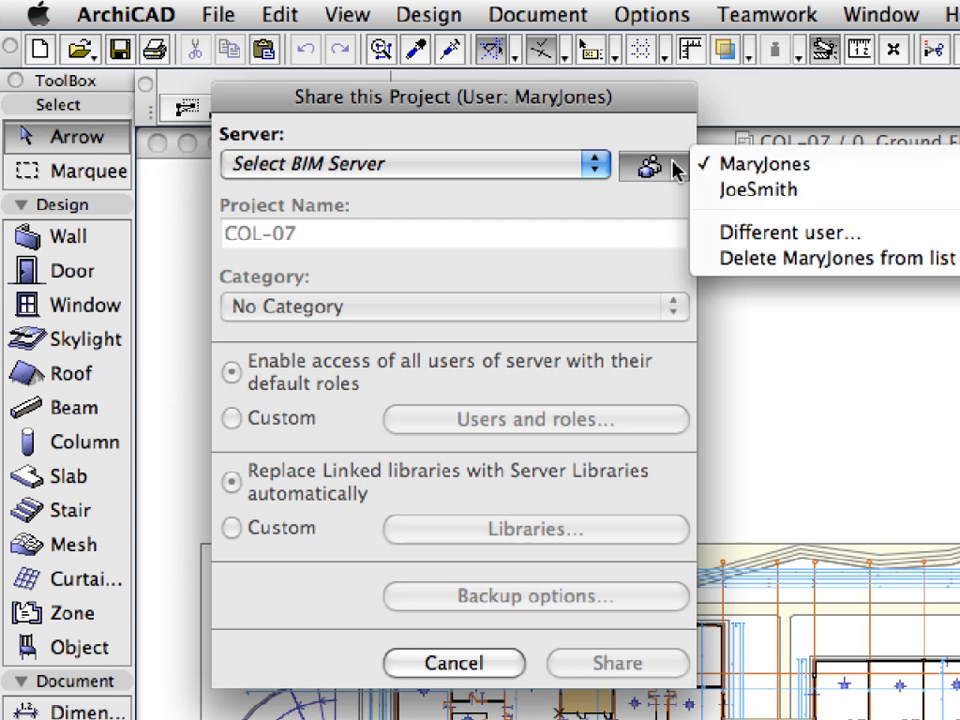
left_click(874, 174)
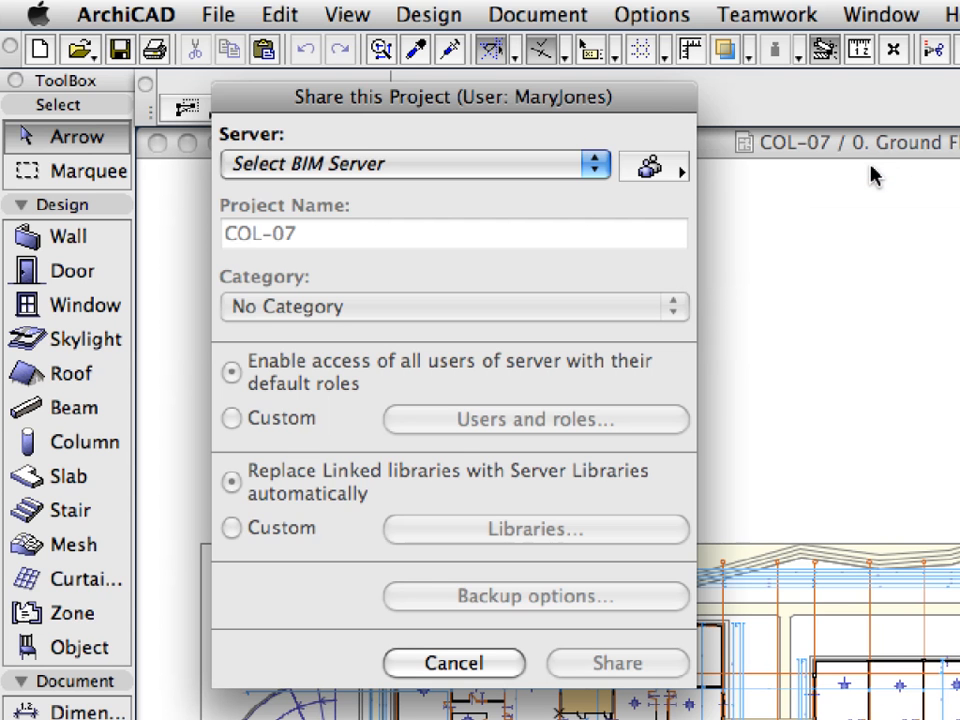
Share the project as COL-07 on the listed MacBook Pro BIM Server with the default access and library options
left_click(580, 166)
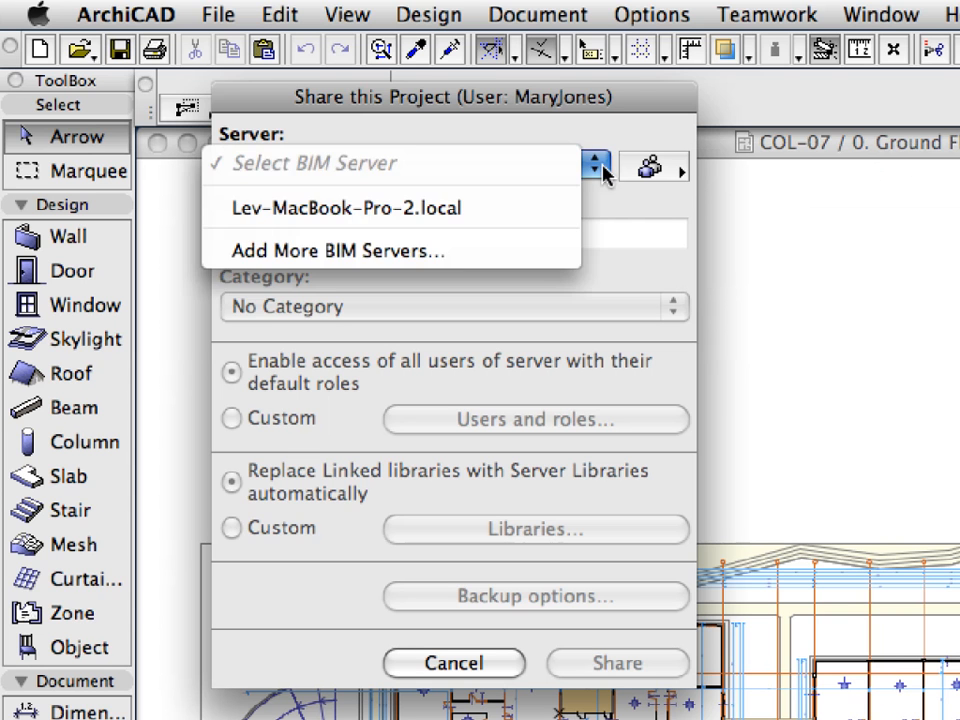
left_click(548, 210)
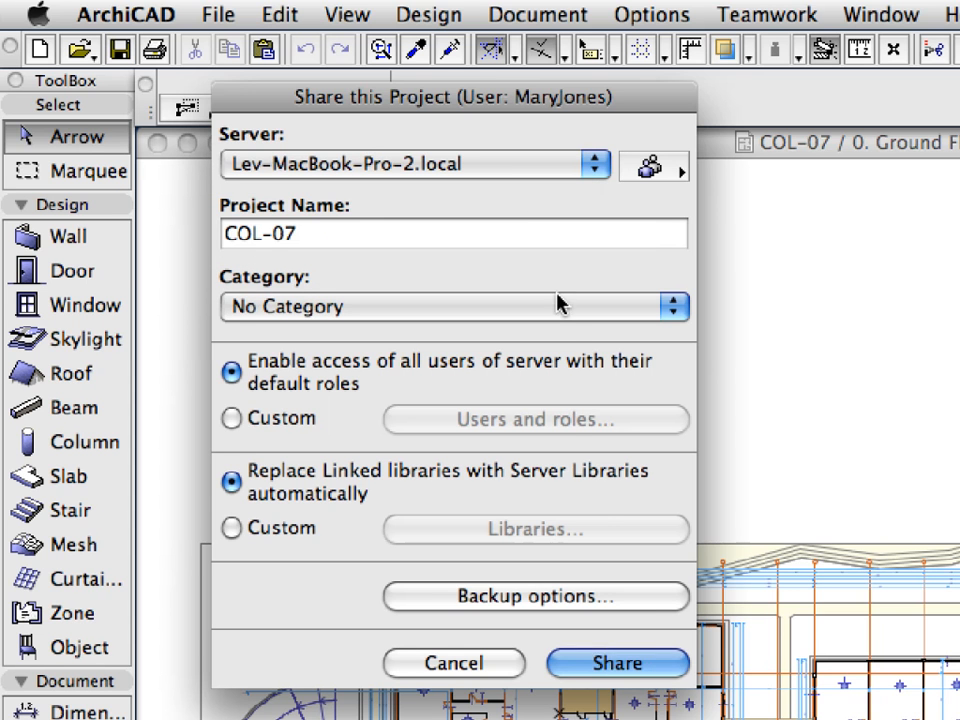
left_click(672, 668)
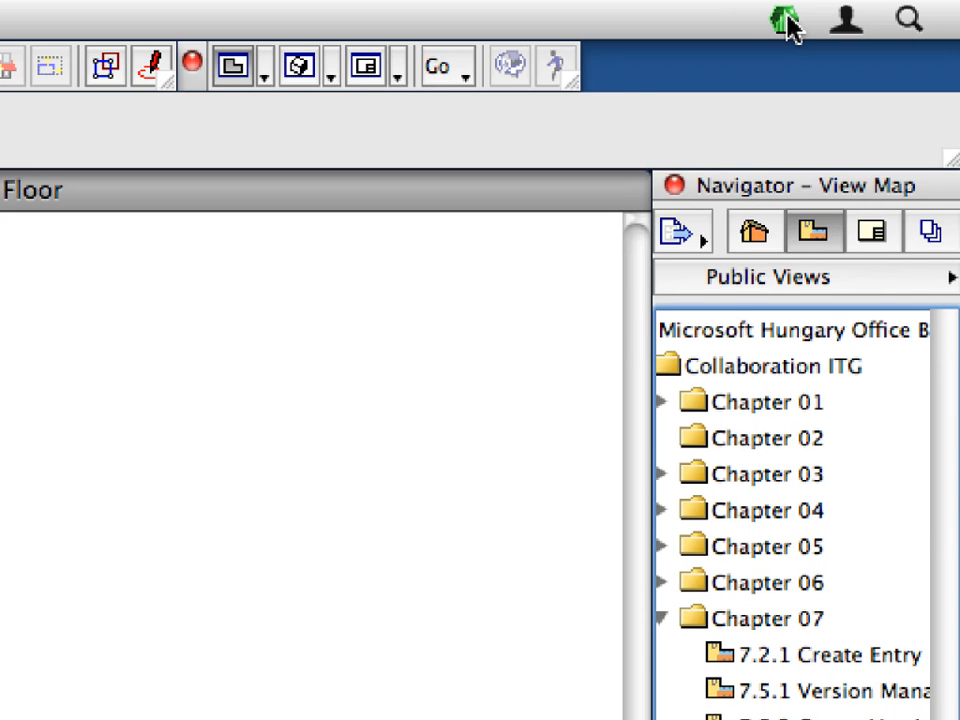
Open the BIM Server Manager from the Graphisoft BIM Server Control Center
mouse_move(790, 27)
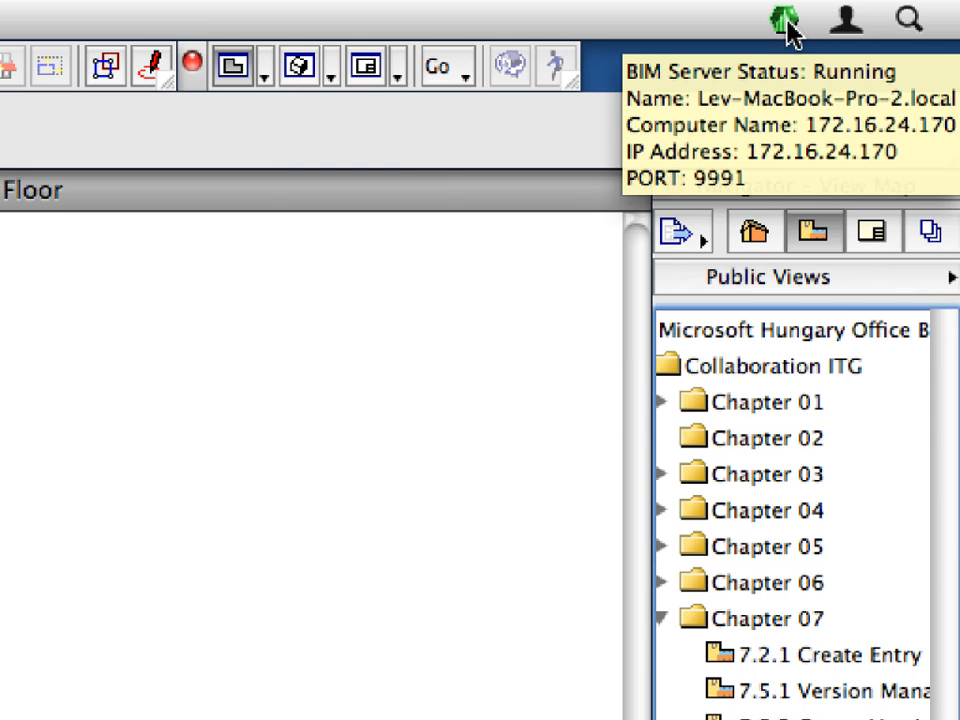
left_click(786, 22)
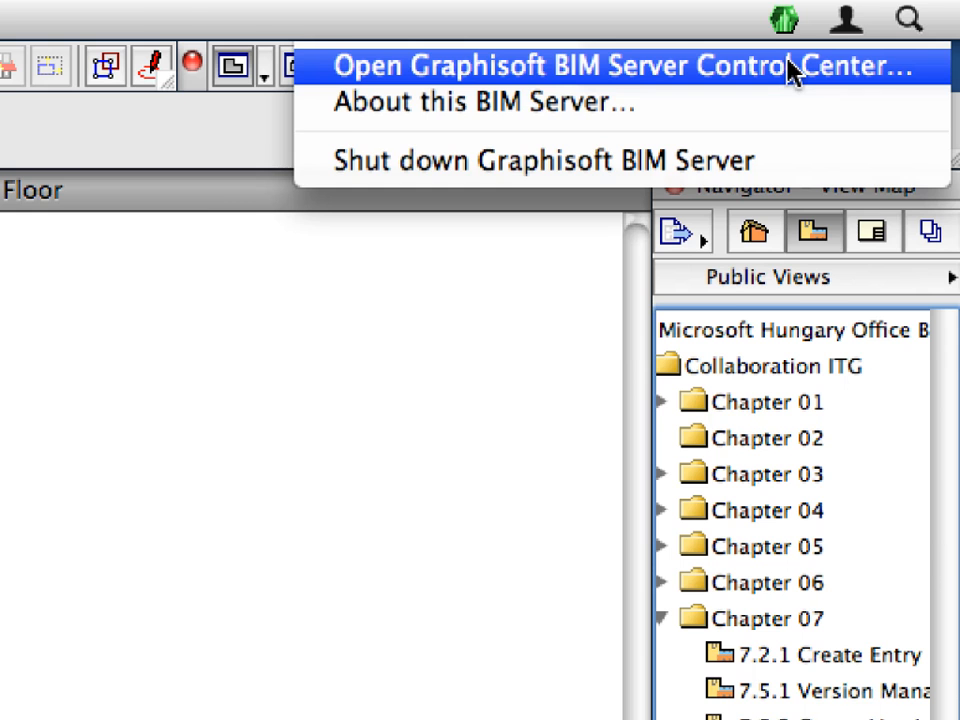
left_click(795, 66)
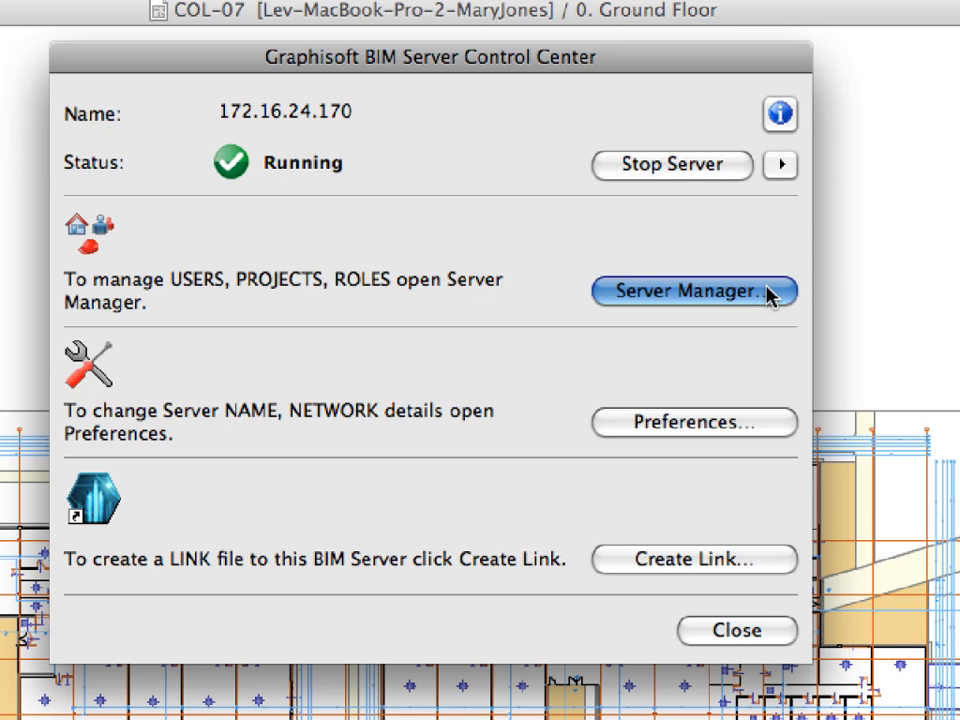
left_click(772, 293)
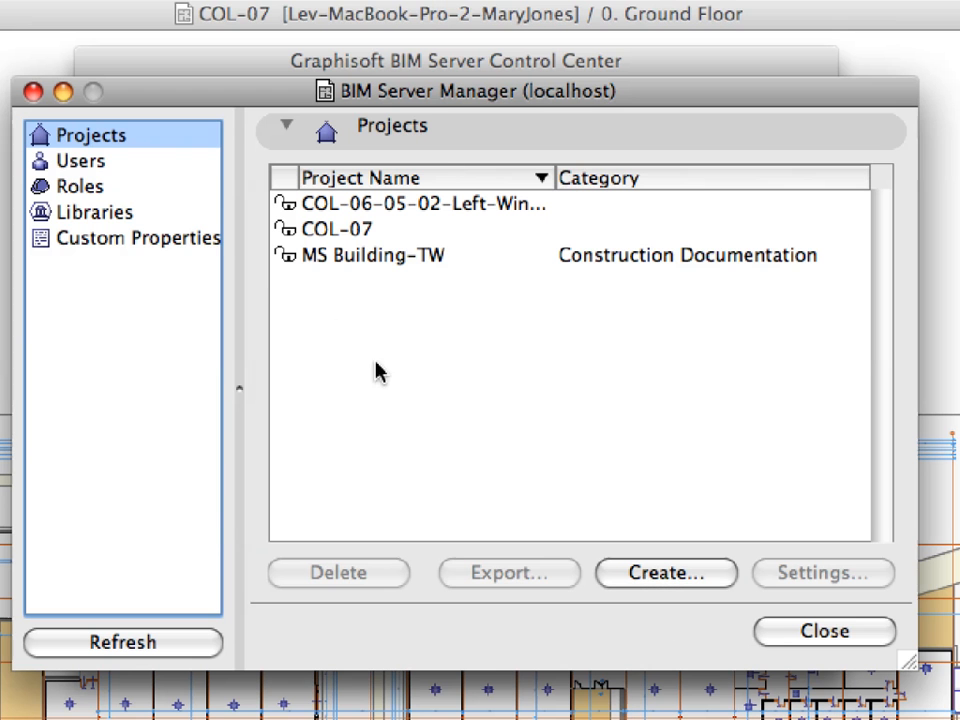
Change the Draftsman user's role to Lead Architect and enforce it immediately with Force Leave Now
left_click(68, 168)
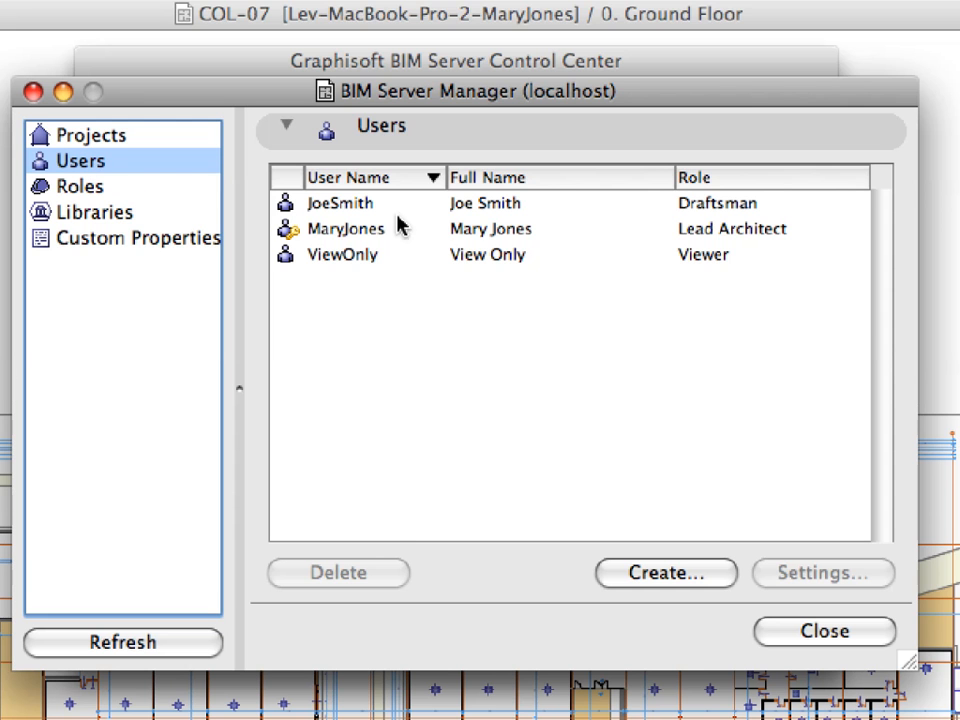
left_click(588, 208)
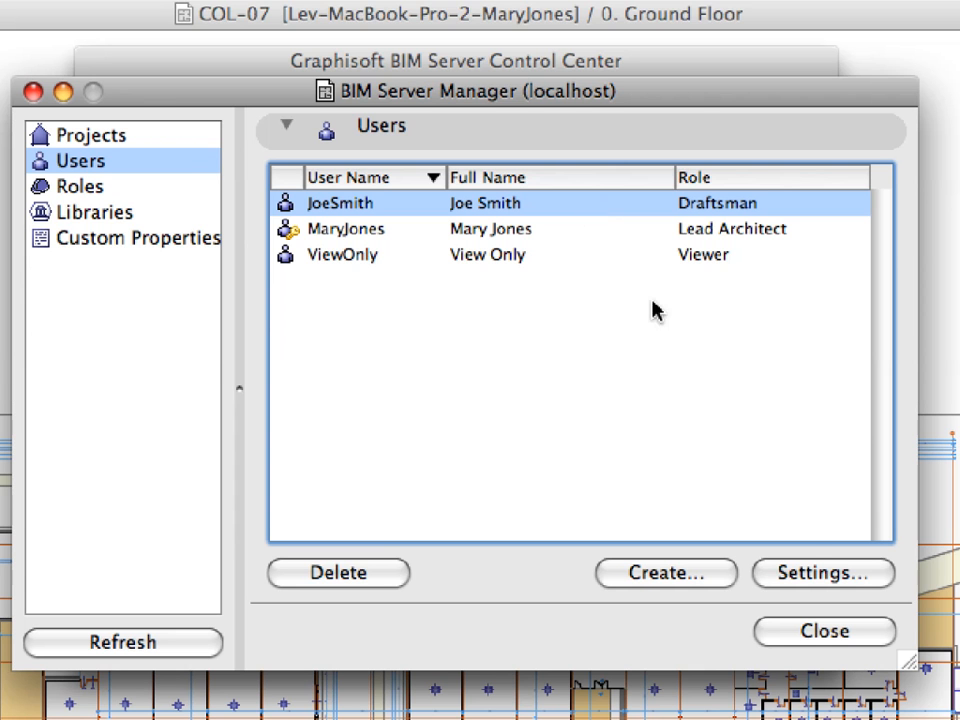
left_click(830, 574)
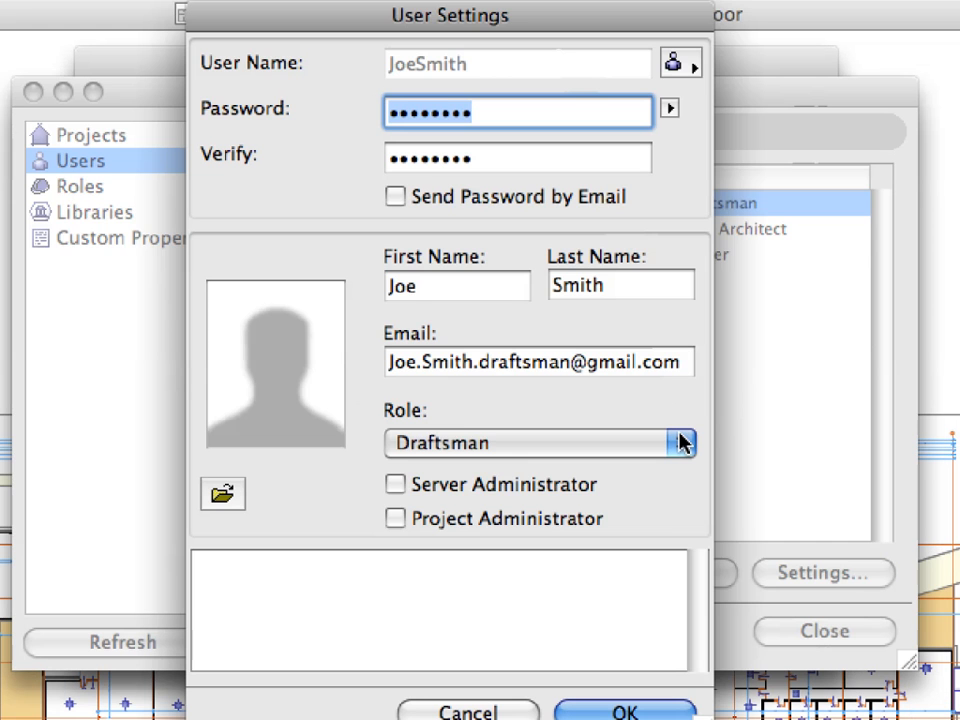
left_click(683, 442)
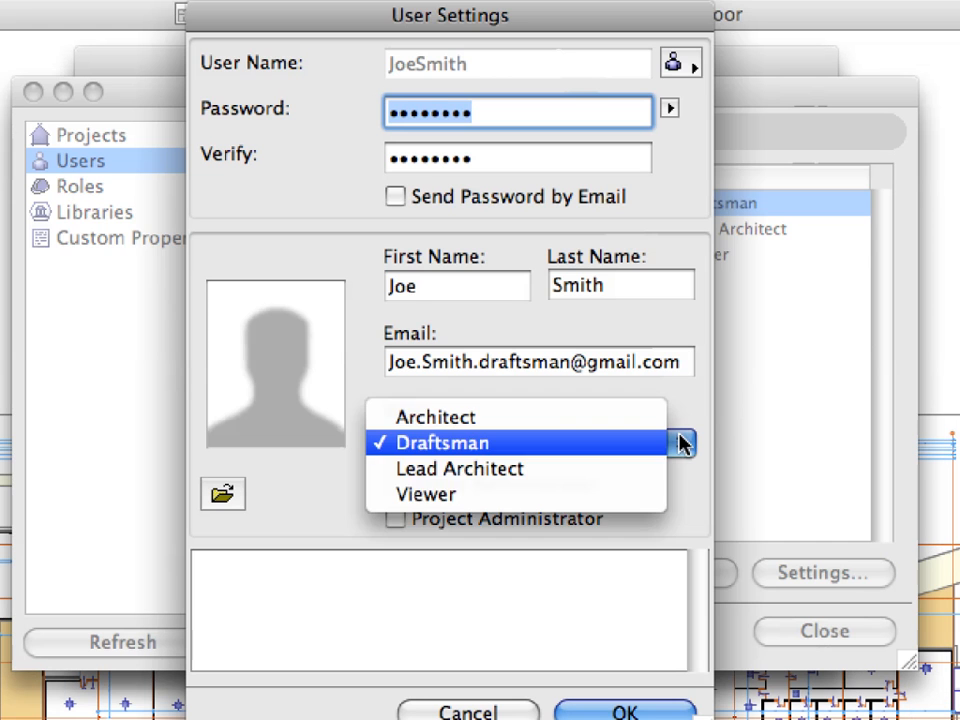
left_click(611, 476)
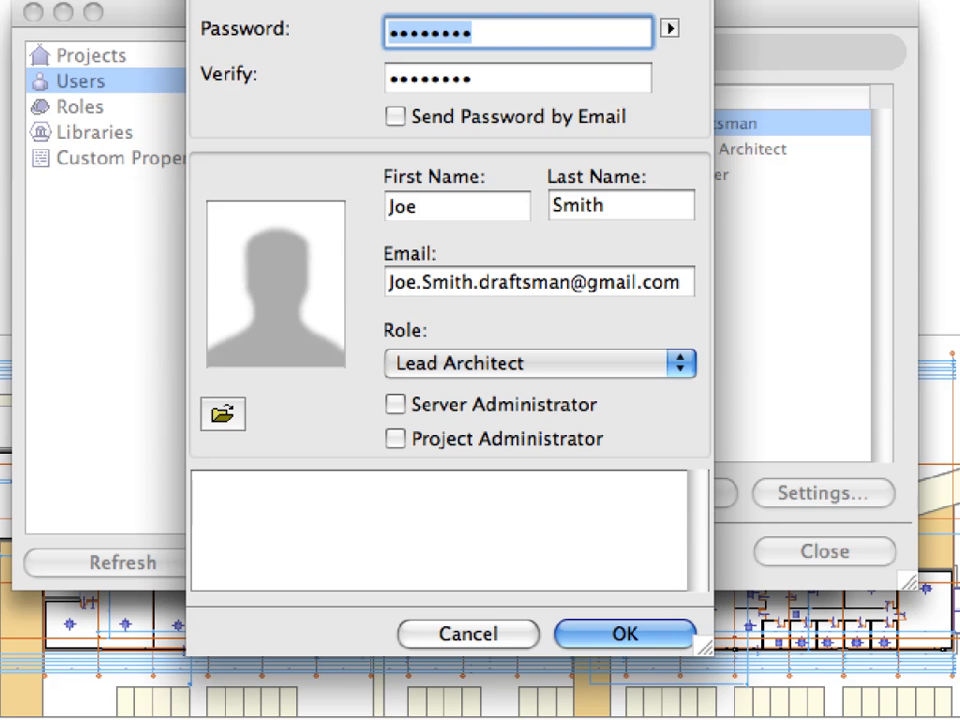
left_click(664, 638)
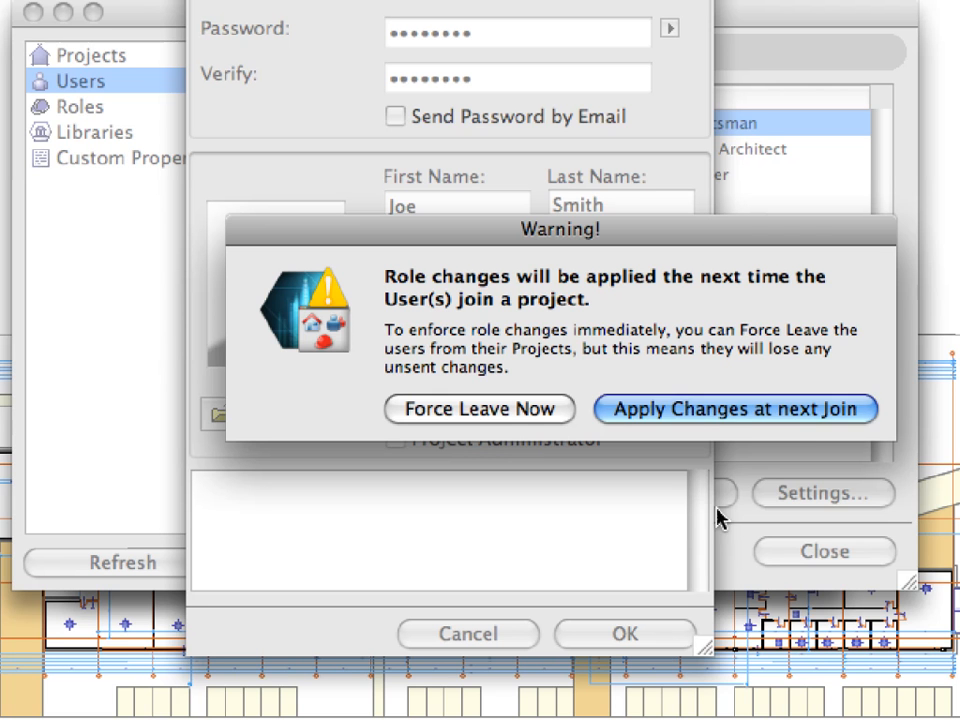
left_click(552, 410)
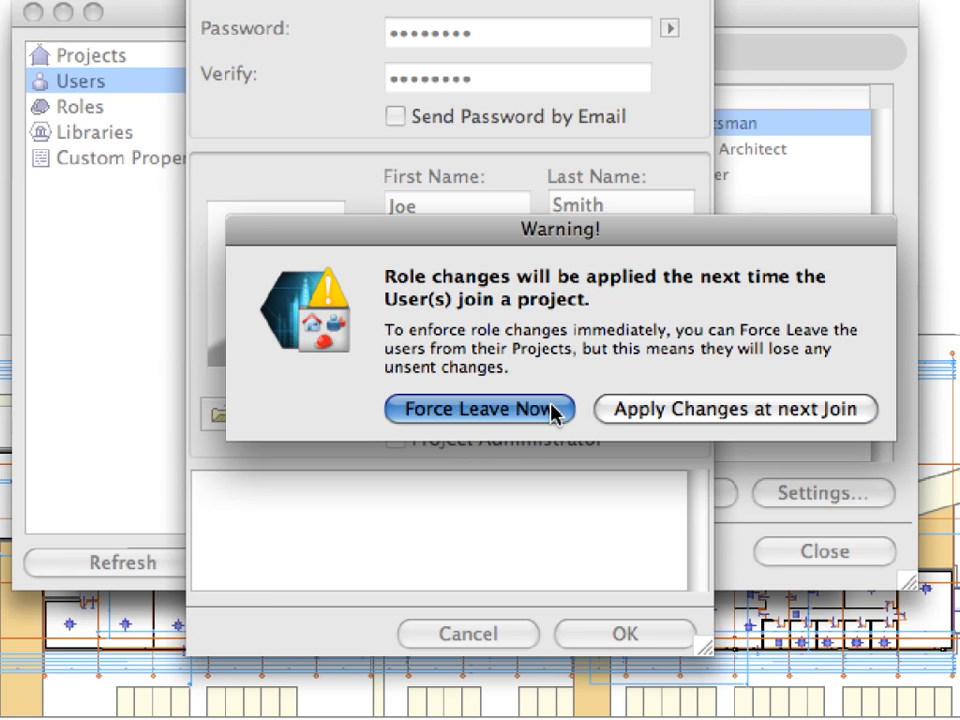
left_click(552, 410)
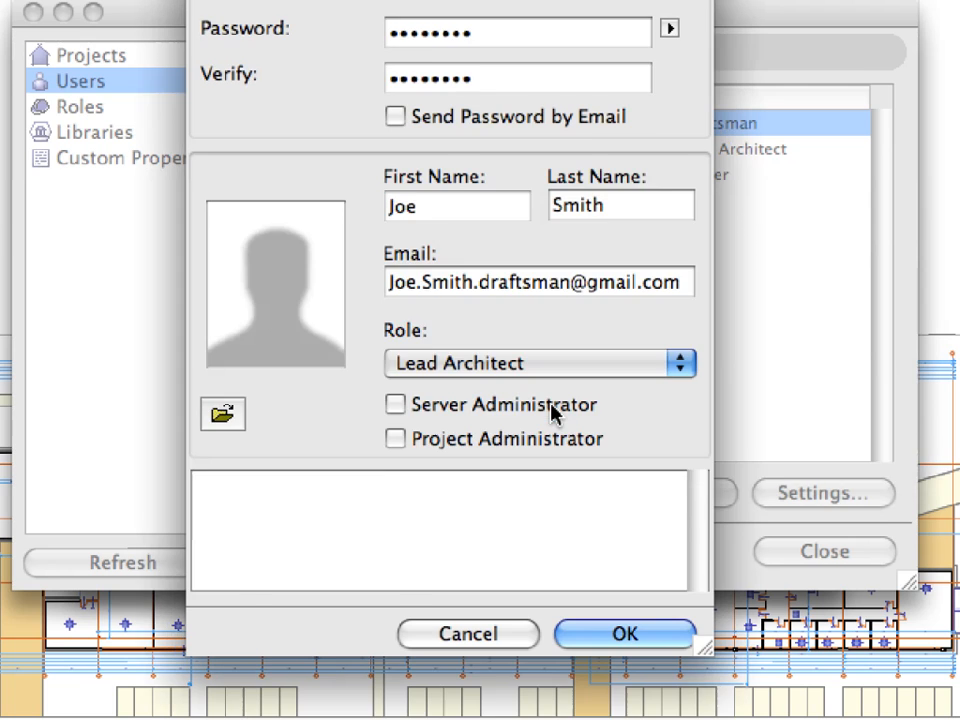
Close the BIM Server Manager and the BIM Server Control Center
left_click(860, 634)
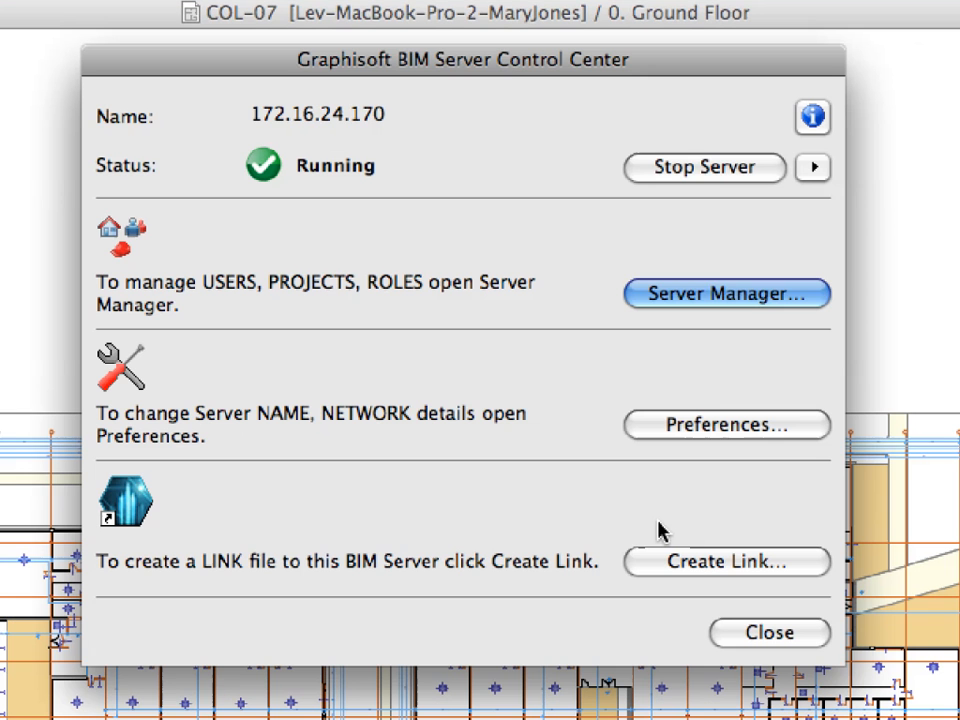
left_click(810, 632)
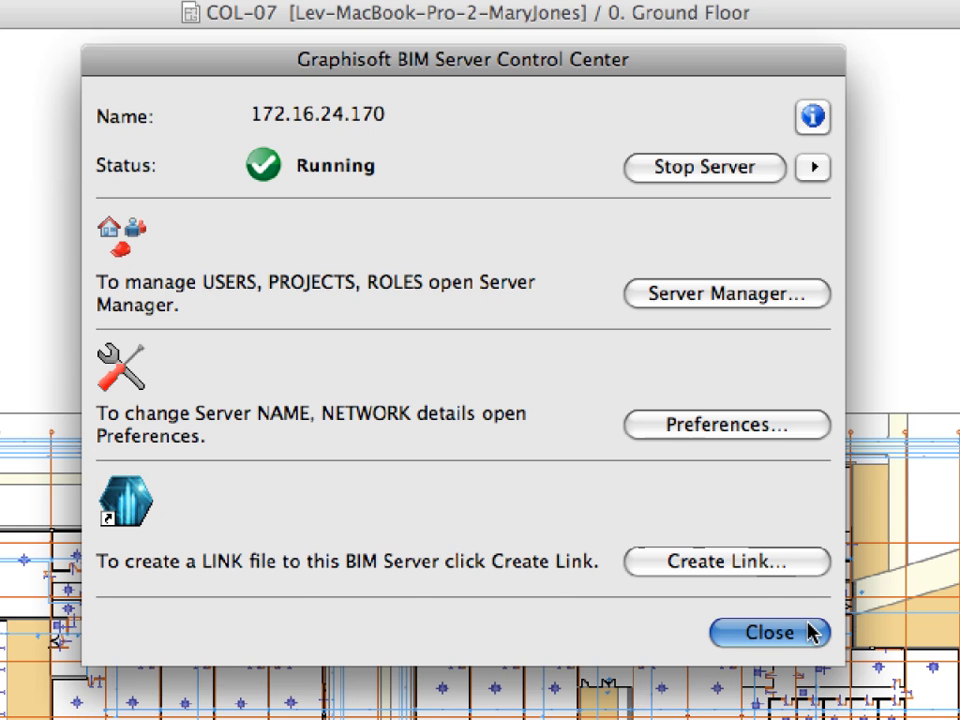
left_click(812, 632)
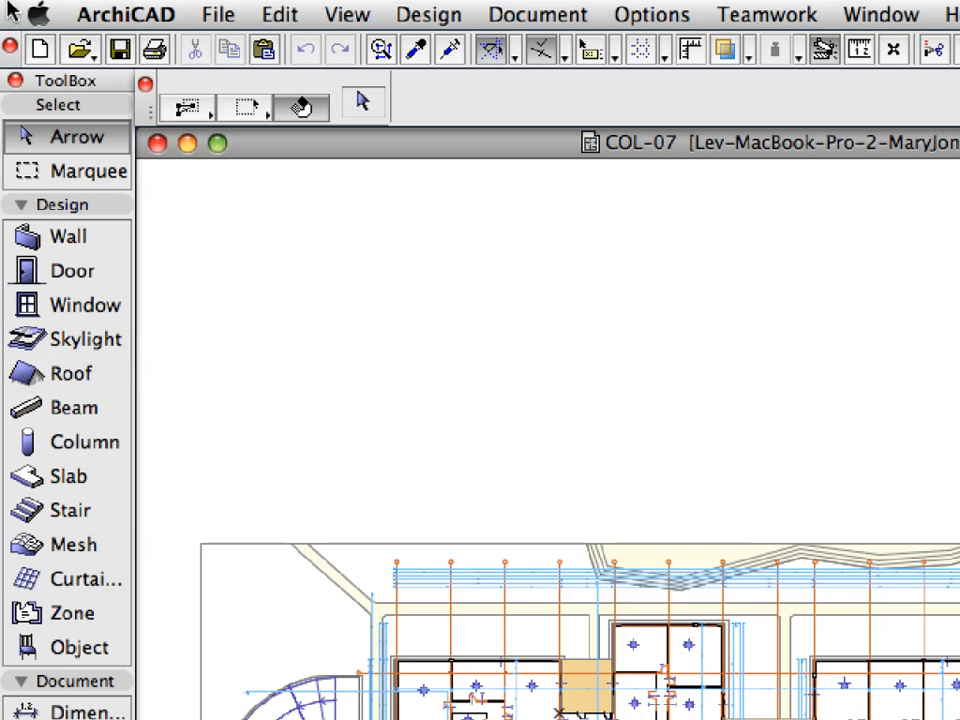
List the Teamwork projects available on the MacBook Pro BIM Server as the second user instead of the current one
left_click(215, 18)
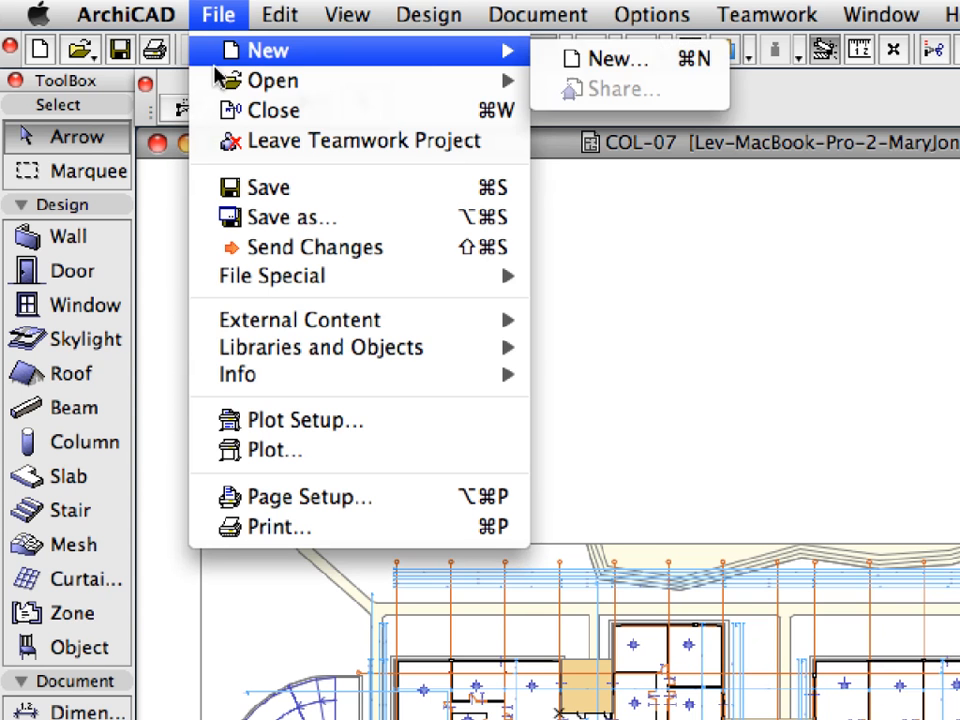
mouse_move(275, 80)
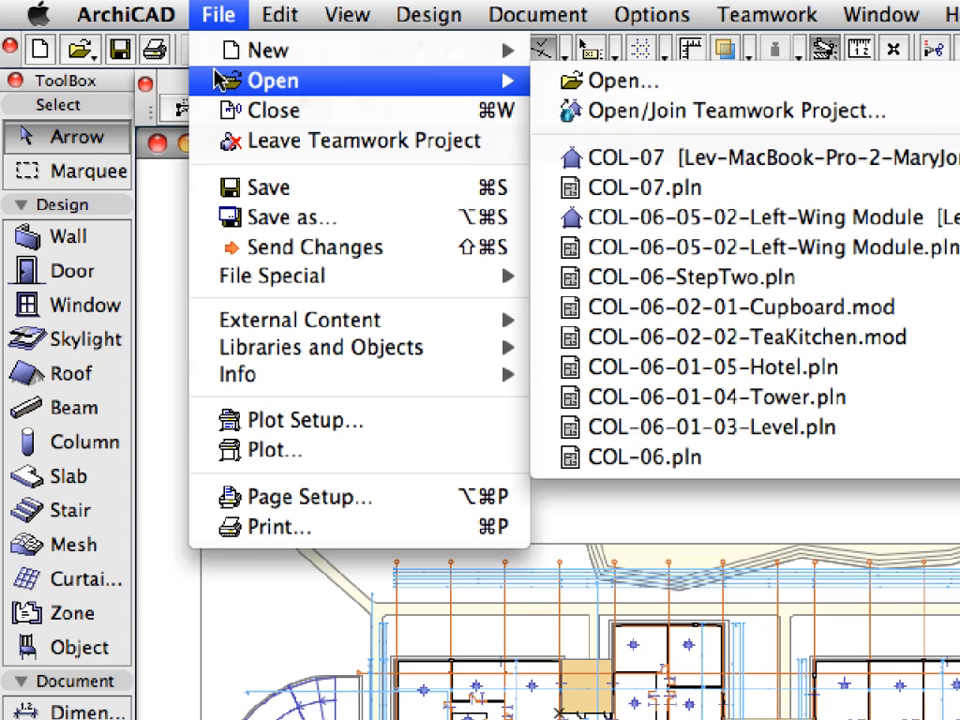
left_click(912, 118)
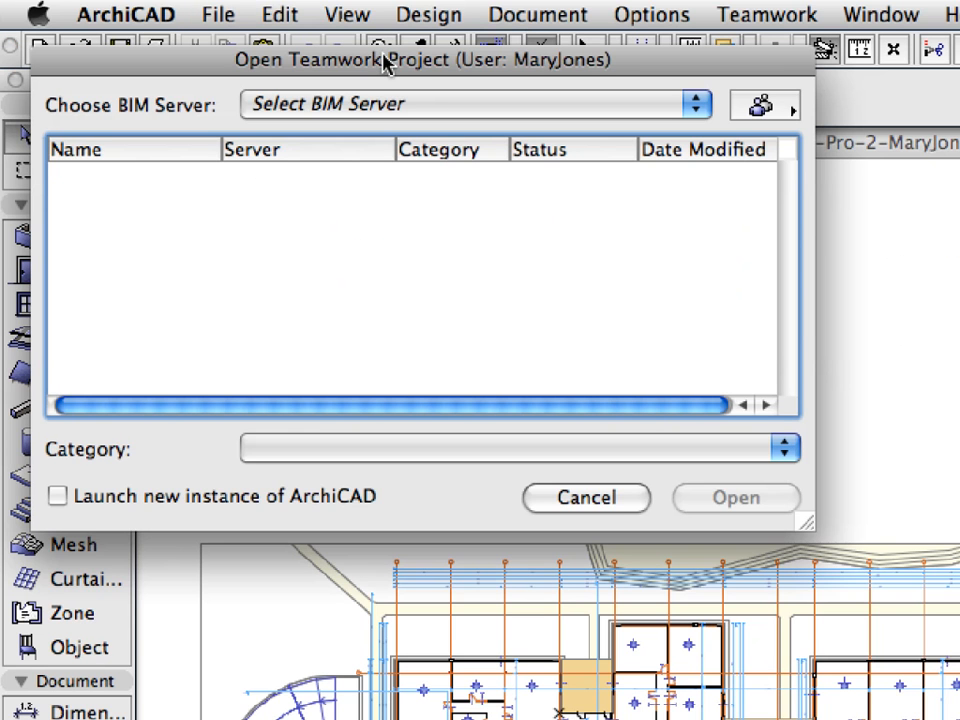
left_click(414, 103)
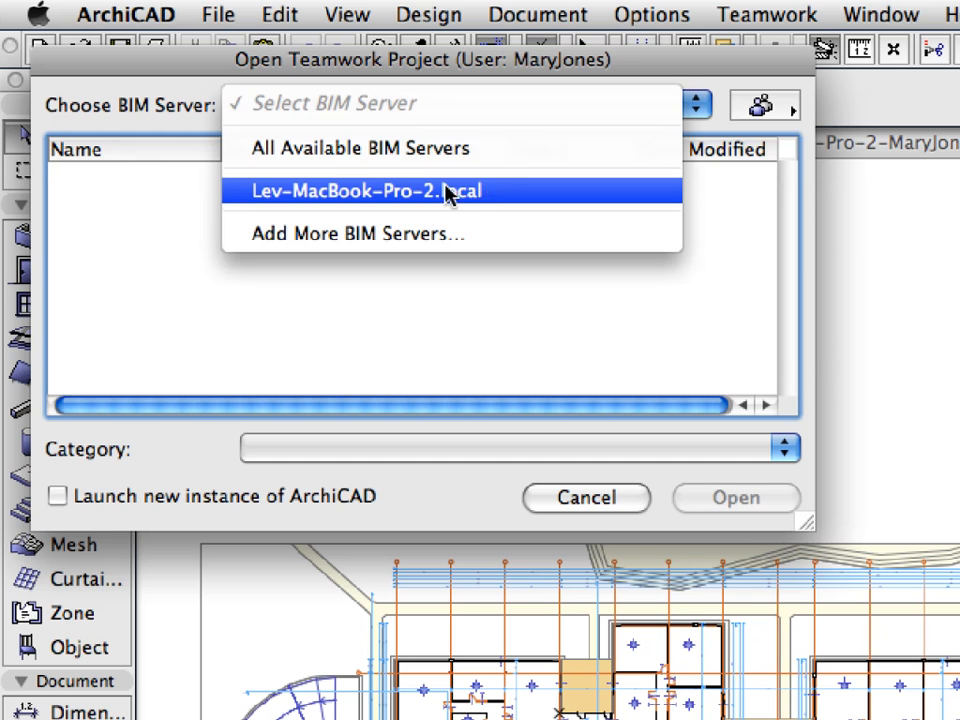
left_click(537, 203)
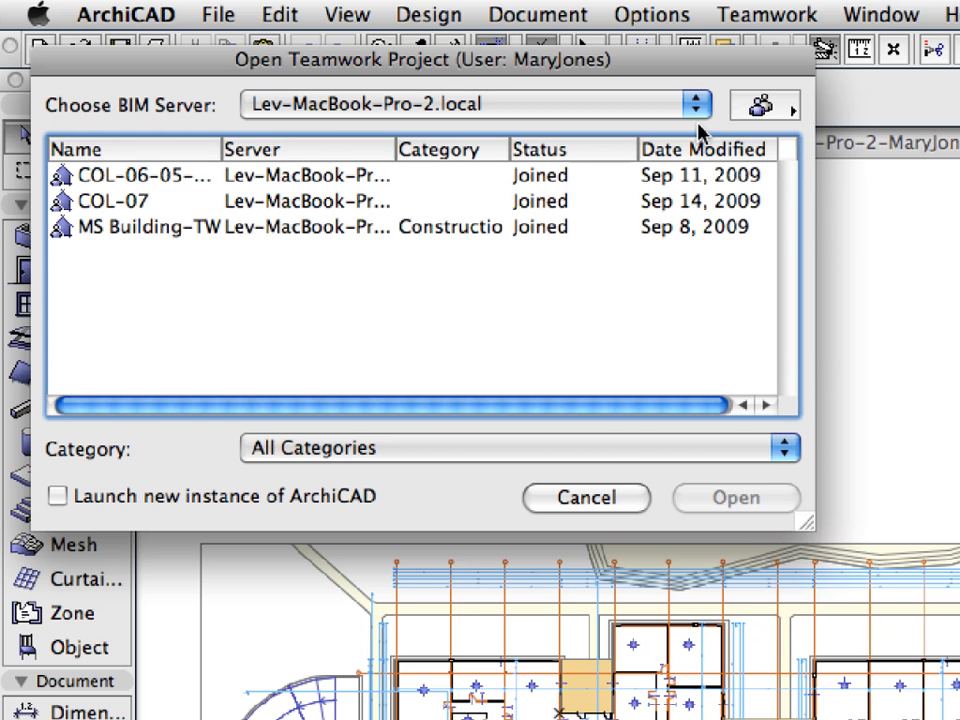
left_click(766, 107)
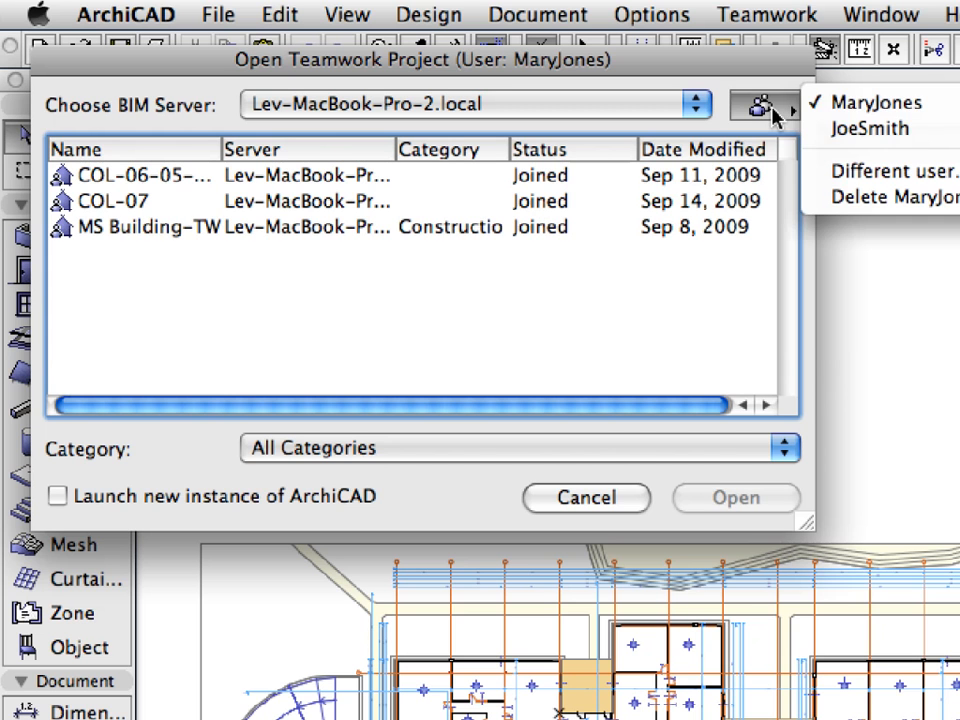
left_click(924, 137)
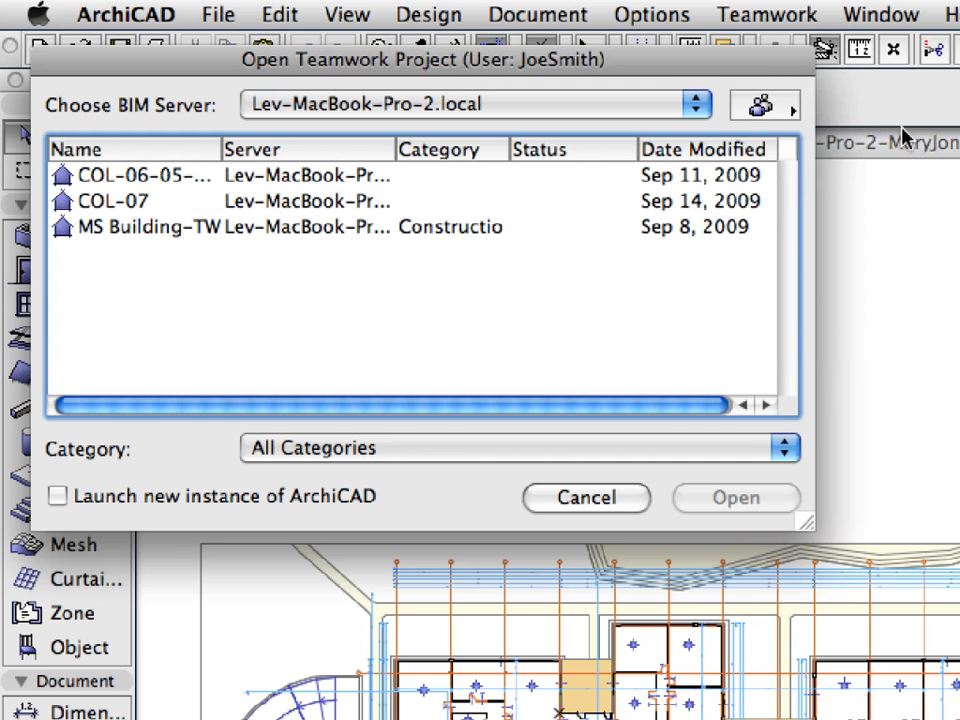
Join the COL-07 project in a new ArchiCAD instance and turn off the welcome message for future joins
left_click(143, 205)
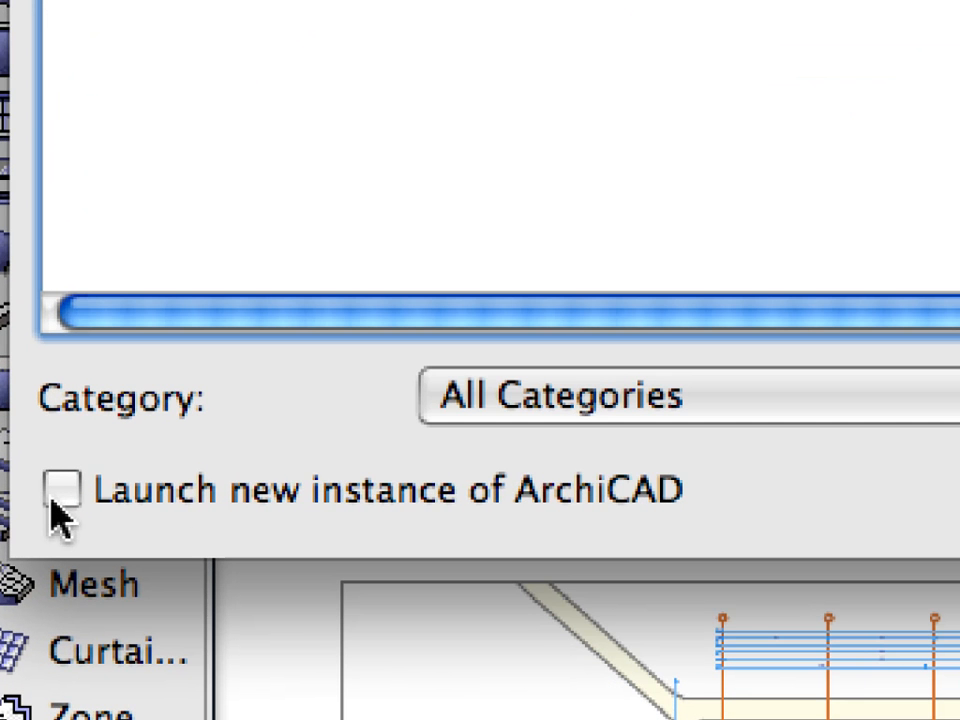
left_click(56, 492)
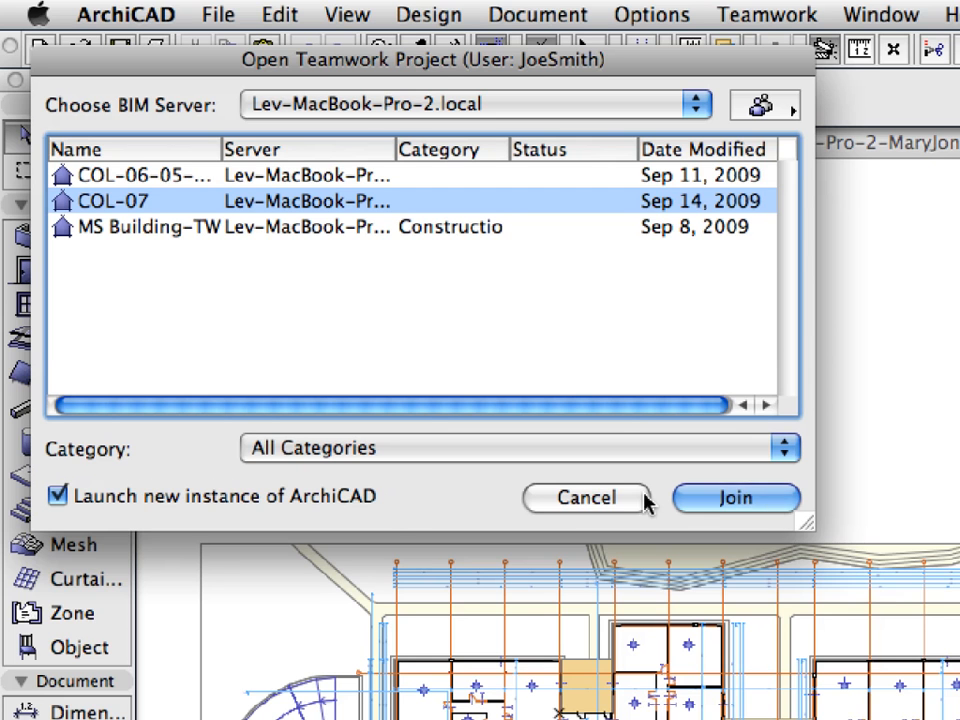
left_click(773, 510)
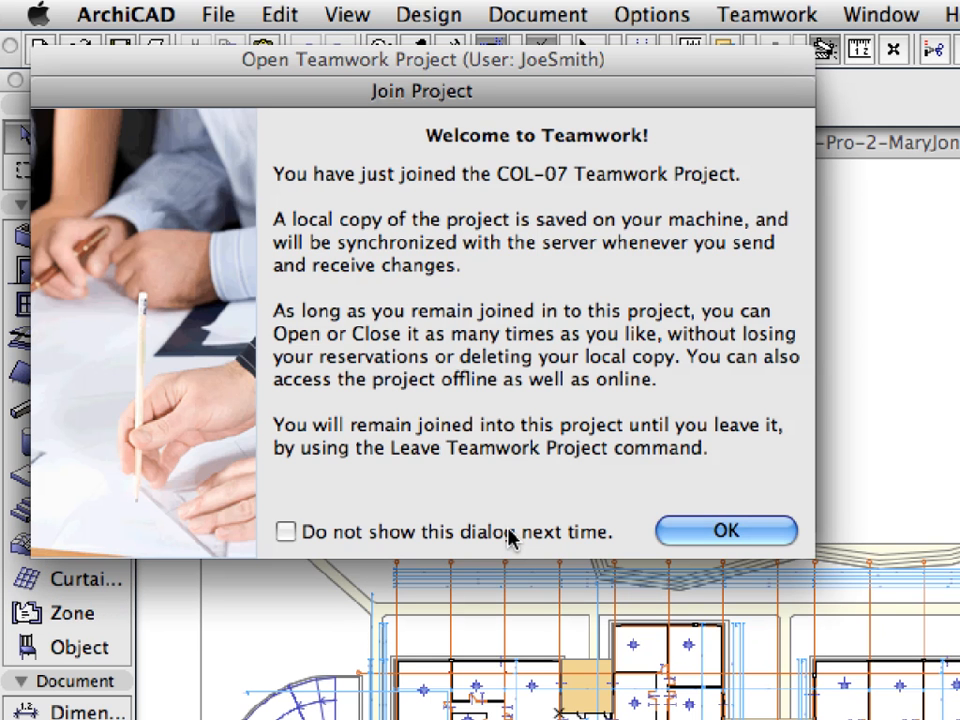
left_click(508, 534)
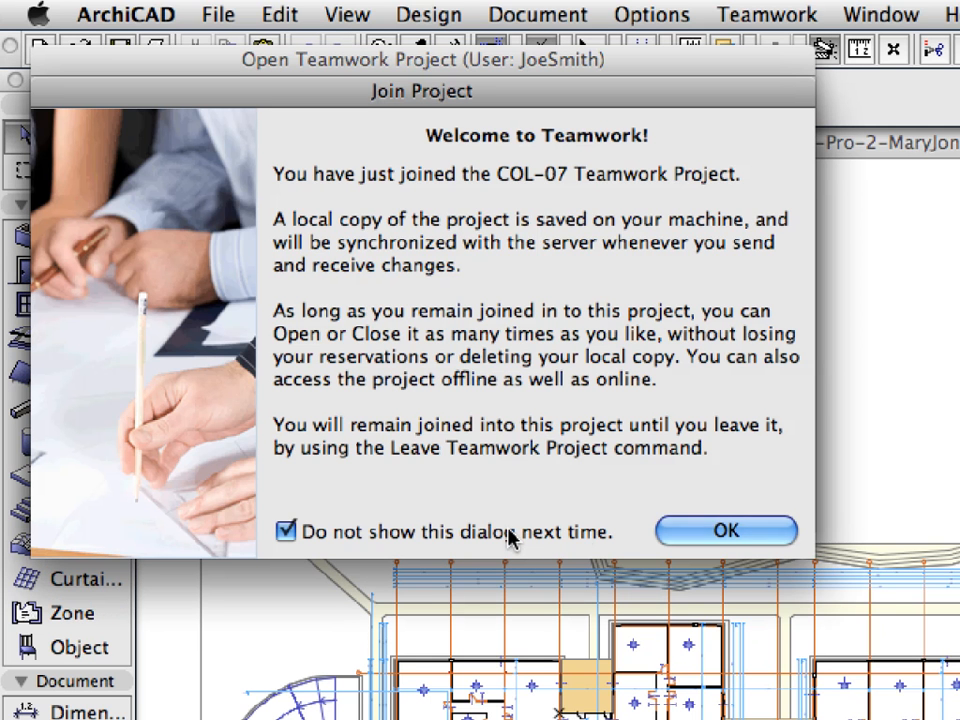
left_click(768, 533)
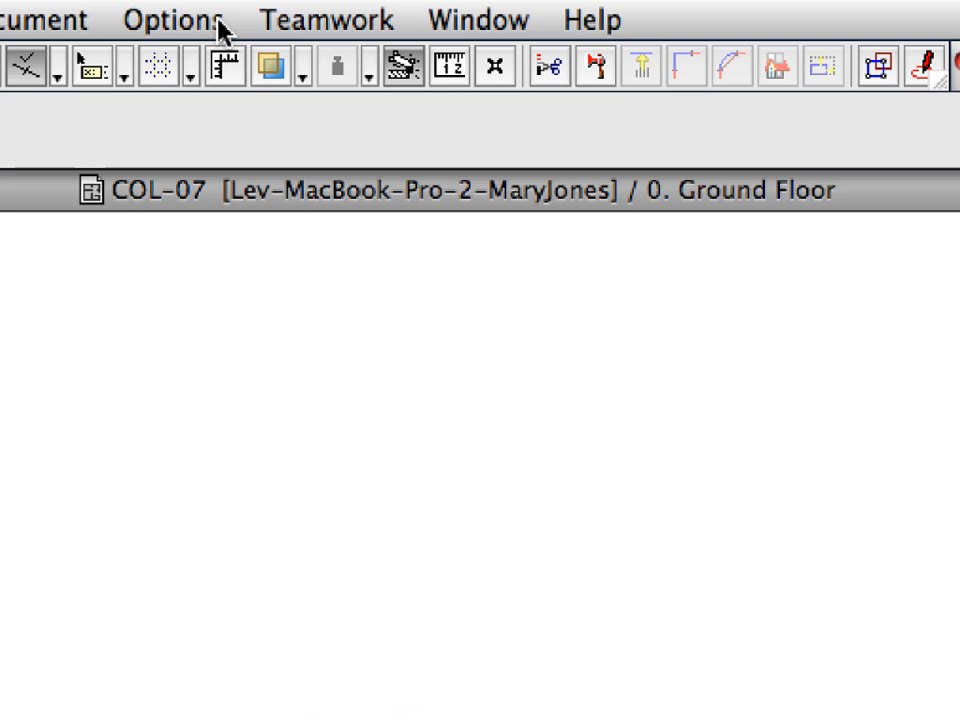
Create a new mark-up style named Rejected in an enlarged Mark-Up Styles dialog
left_click(219, 22)
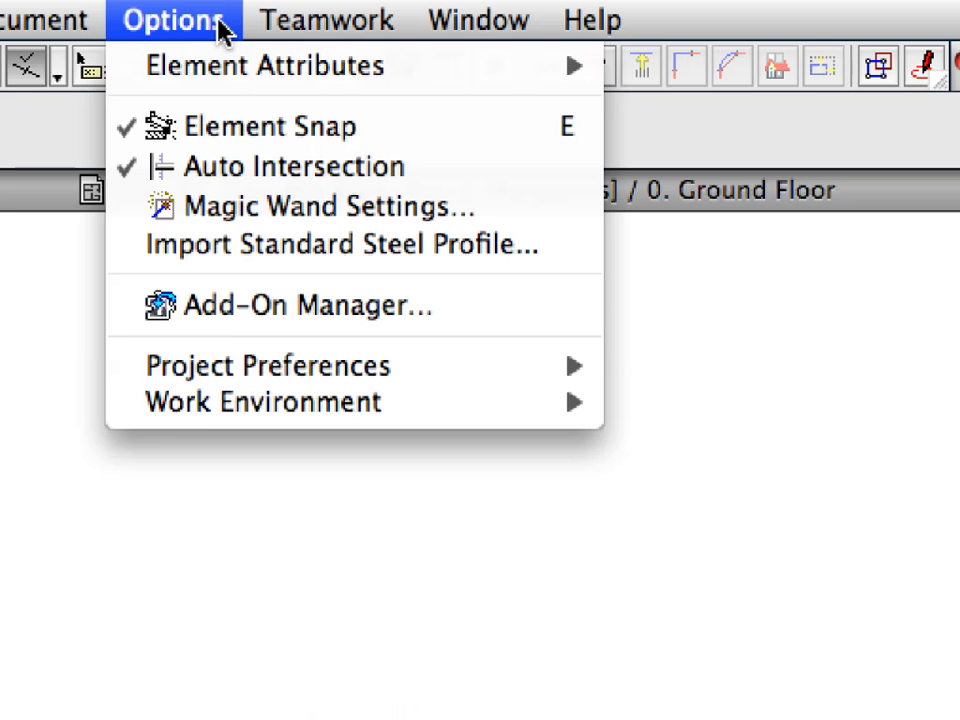
mouse_move(225, 68)
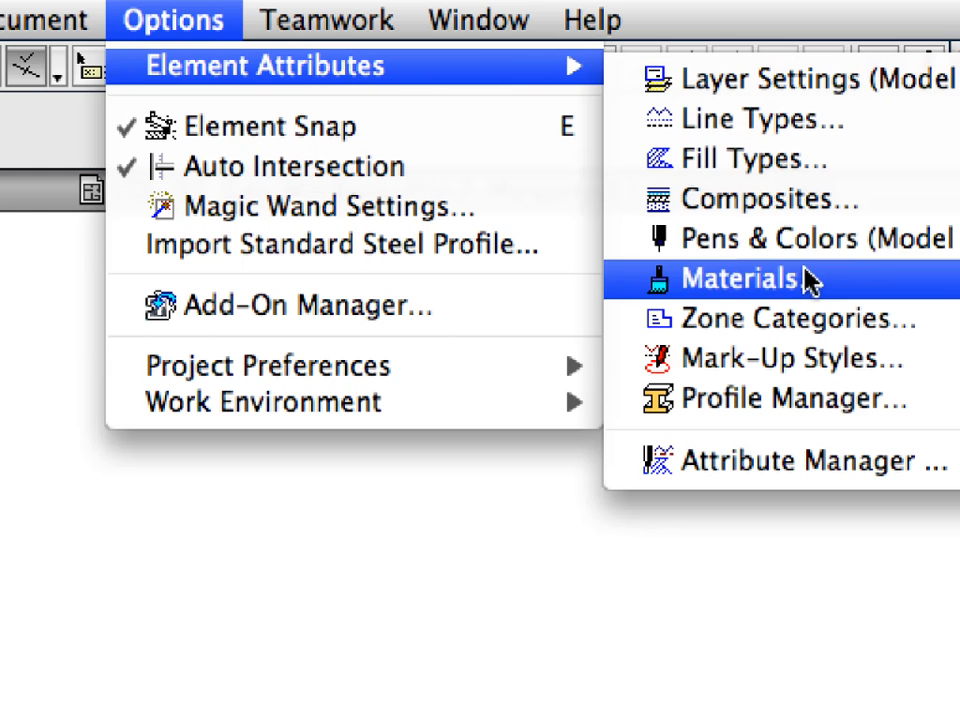
left_click(920, 378)
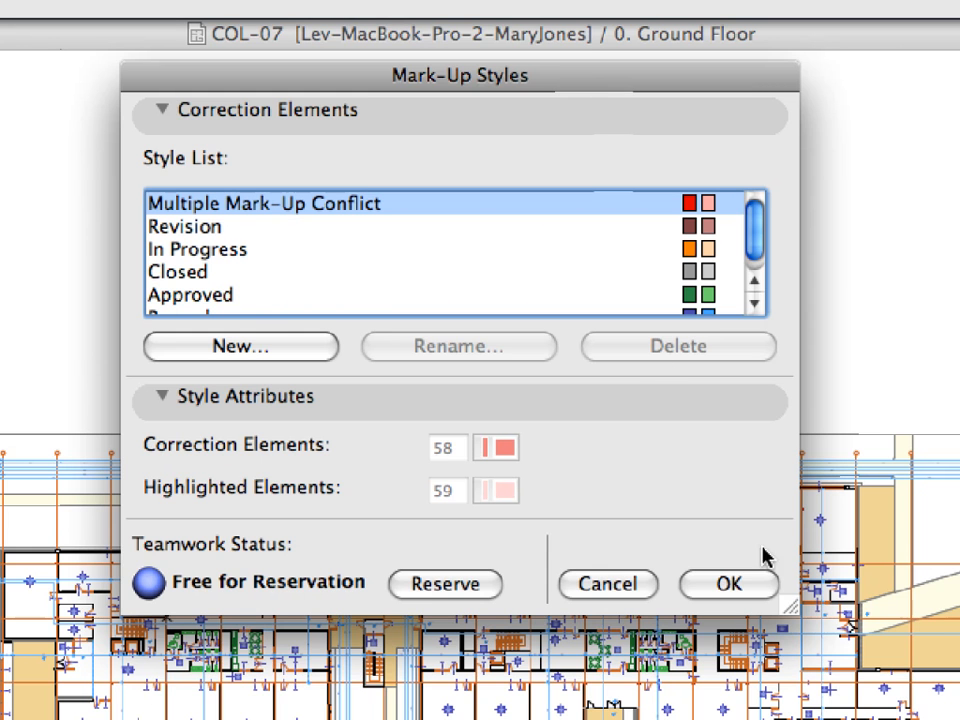
left_click_drag(784, 601, 806, 677)
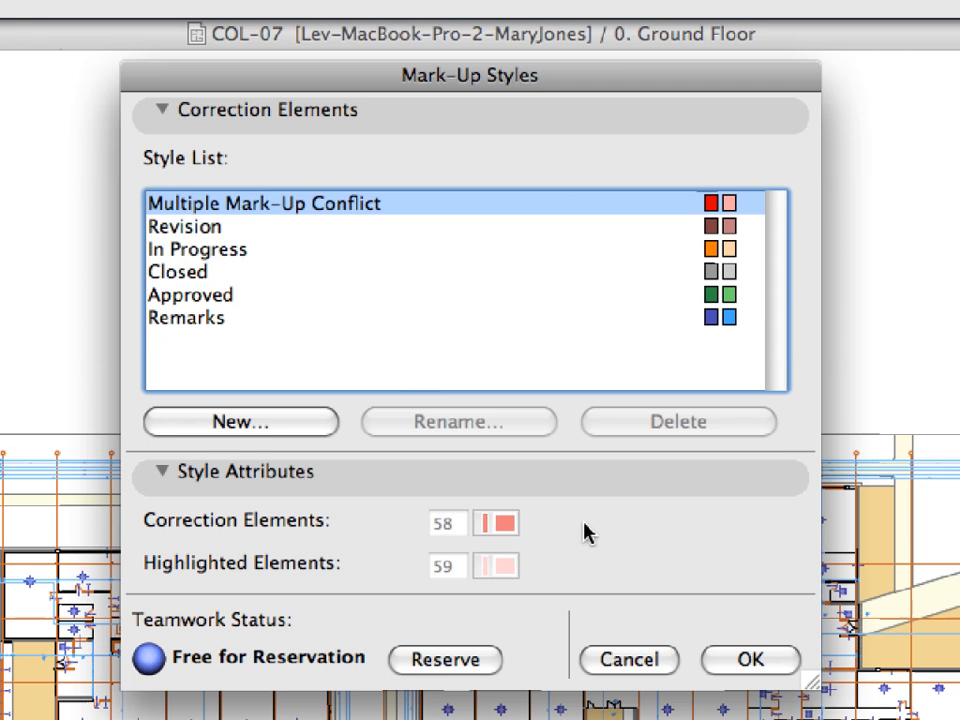
left_click(318, 428)
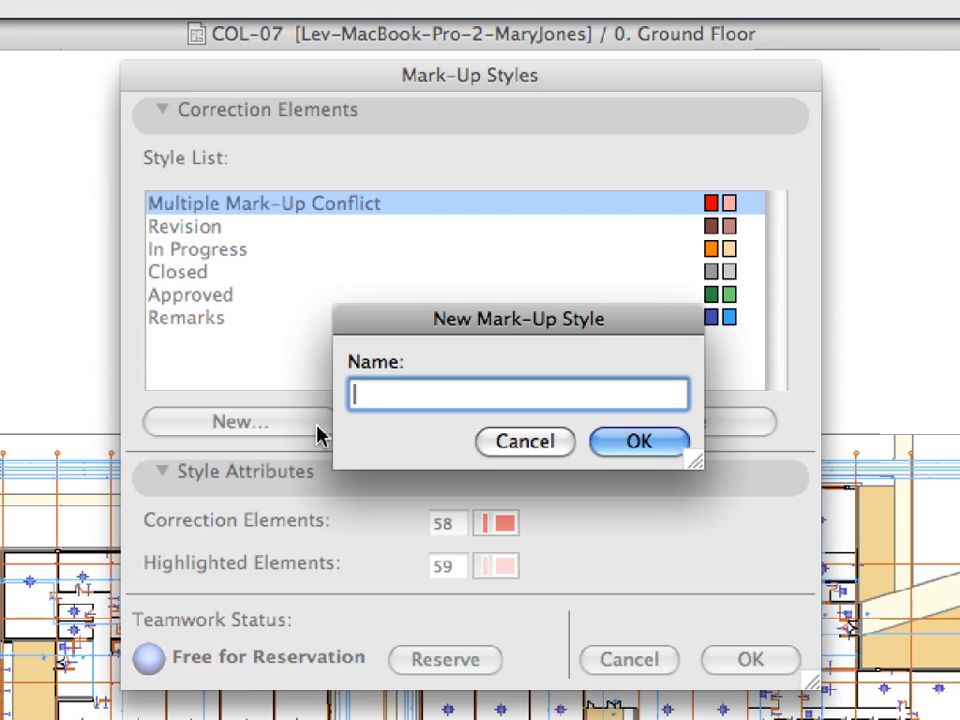
type("Rejected")
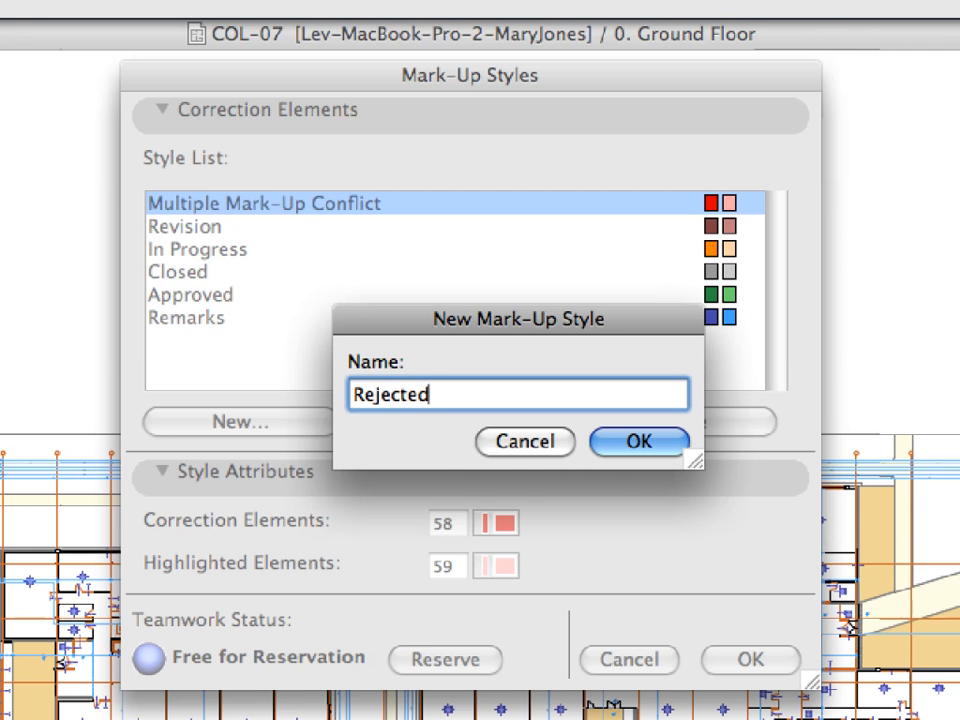
left_click(658, 443)
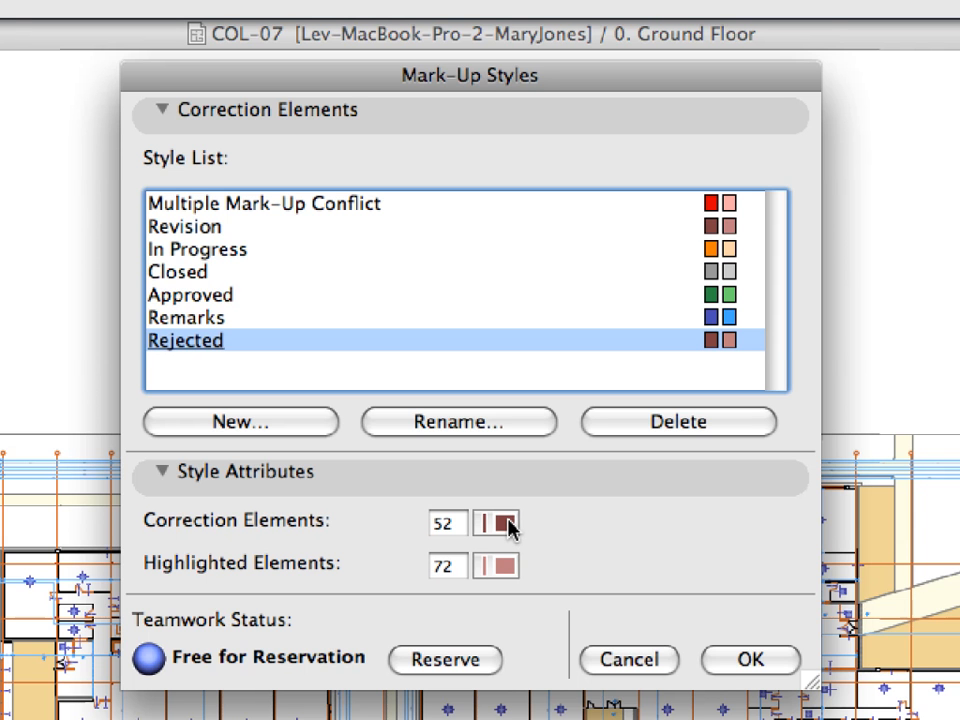
Assign the Rejected style pen 68 for correction elements and pen 108 for highlighted elements, and apply the mark-up styles
left_click_drag(508, 523, 696, 592)
left_click_drag(512, 578, 697, 683)
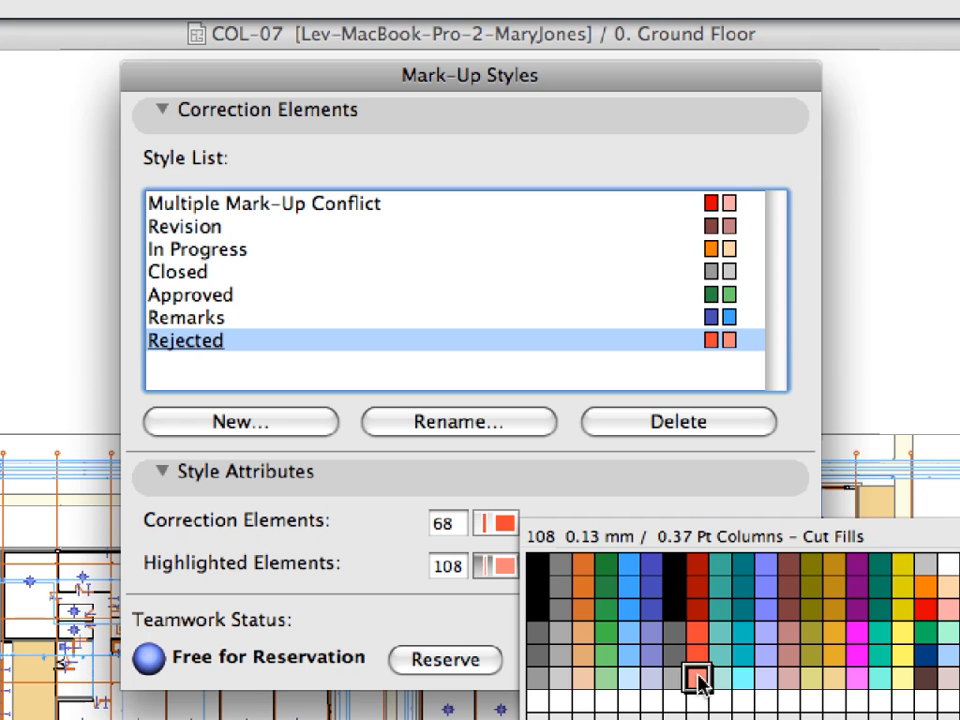
left_click_drag(697, 683, 697, 683)
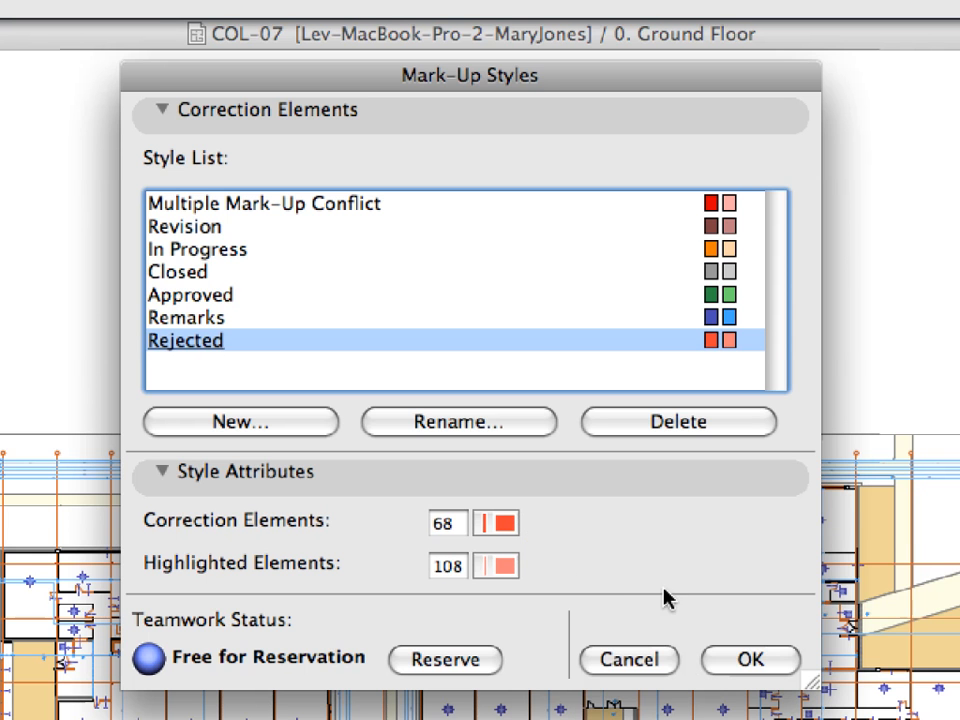
left_click(788, 658)
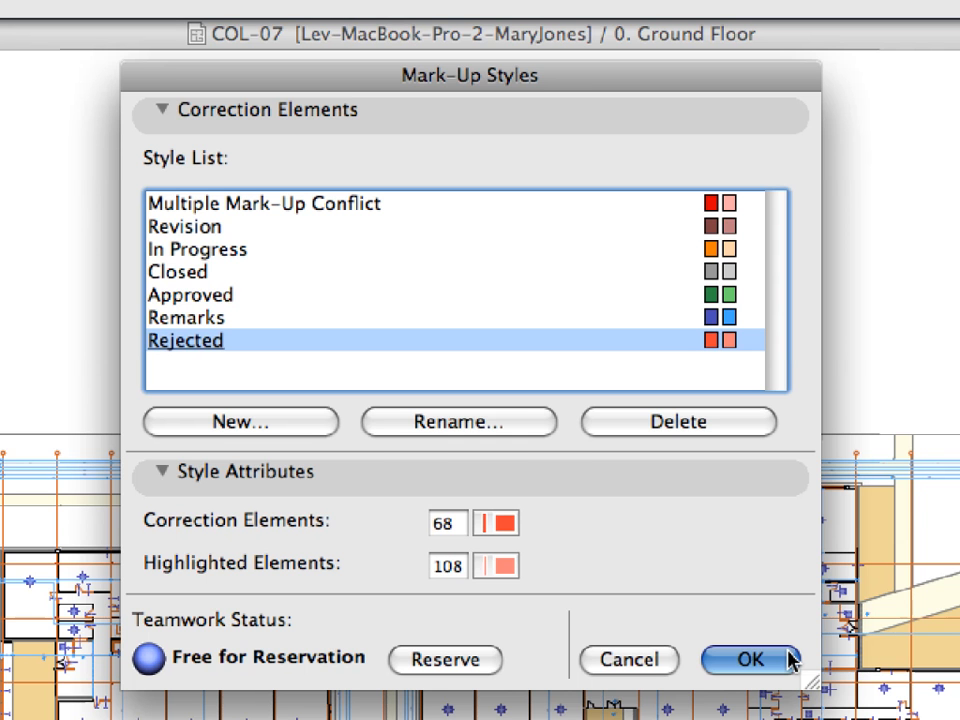
left_click(750, 659)
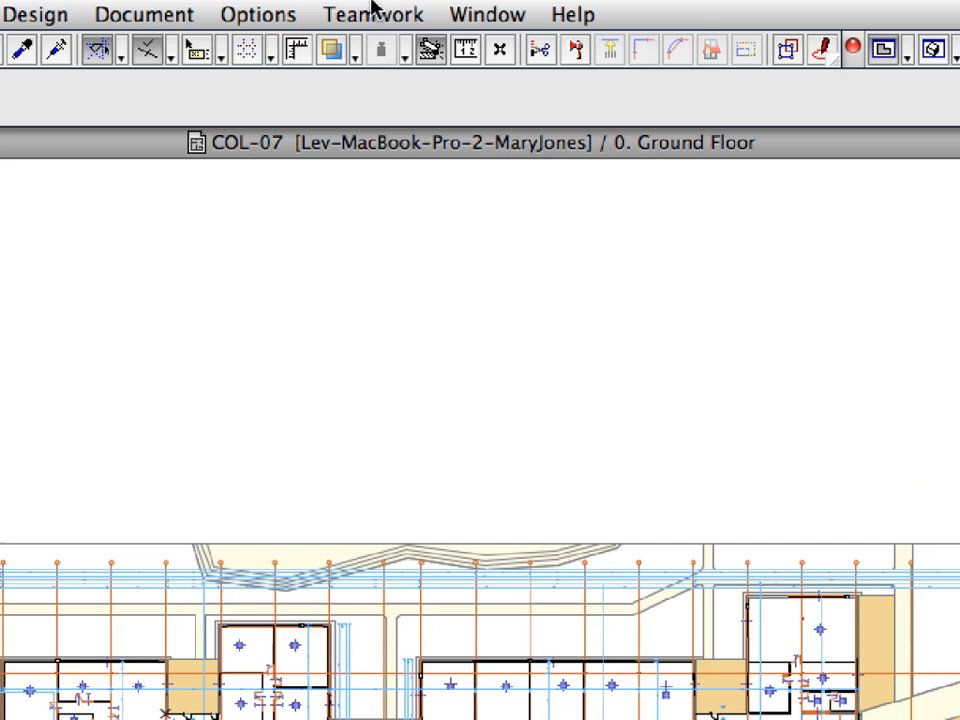
Send the local changes in the COL-07 Teamwork project to the BIM Server
left_click(372, 12)
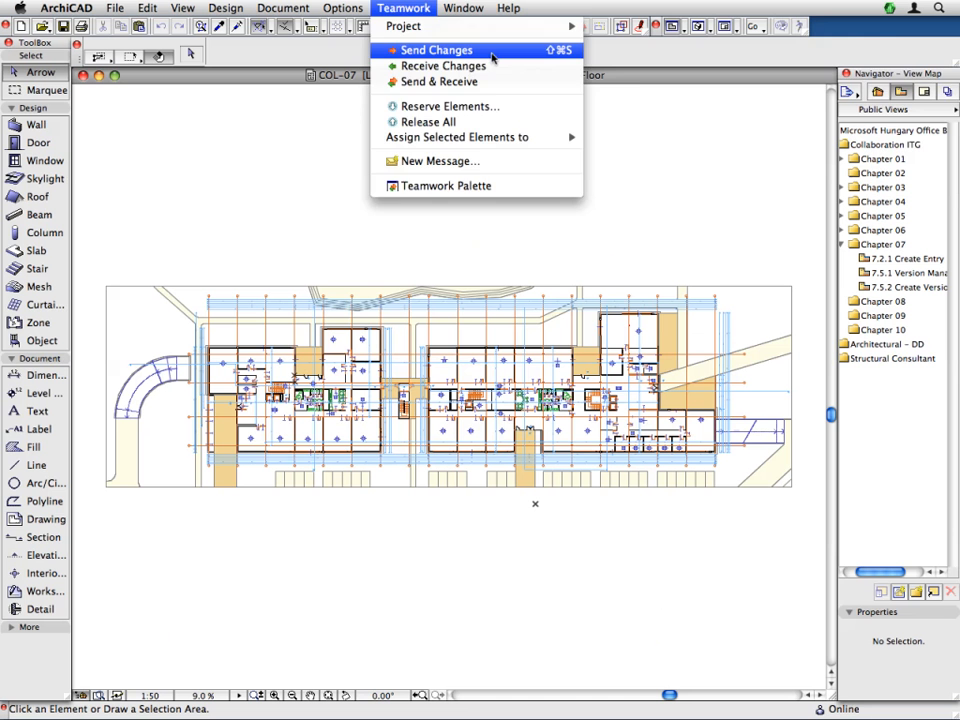
left_click(540, 100)
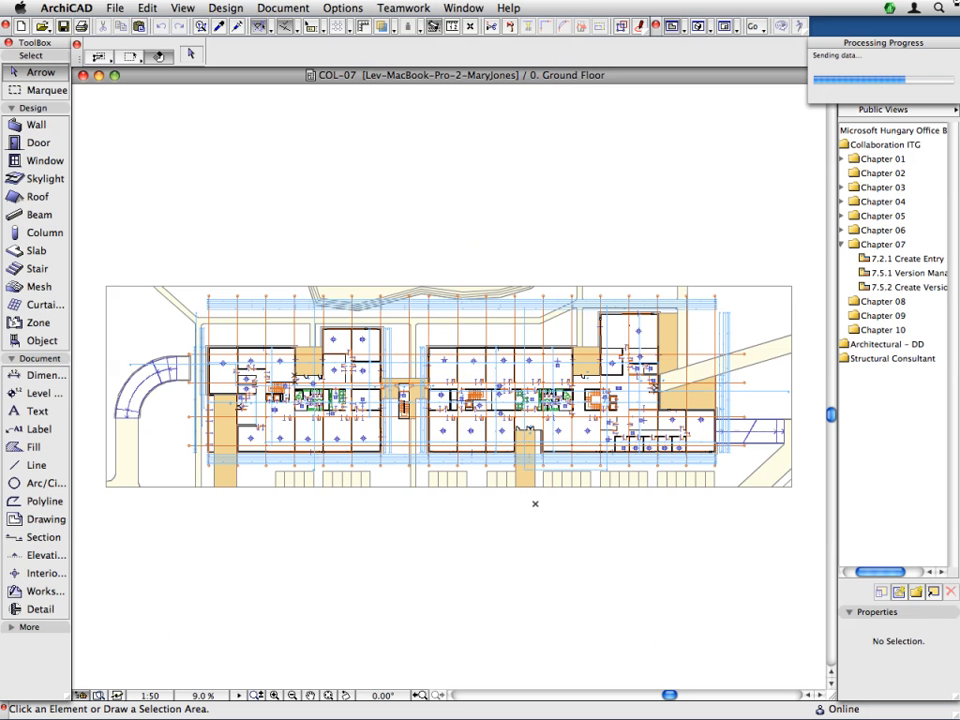